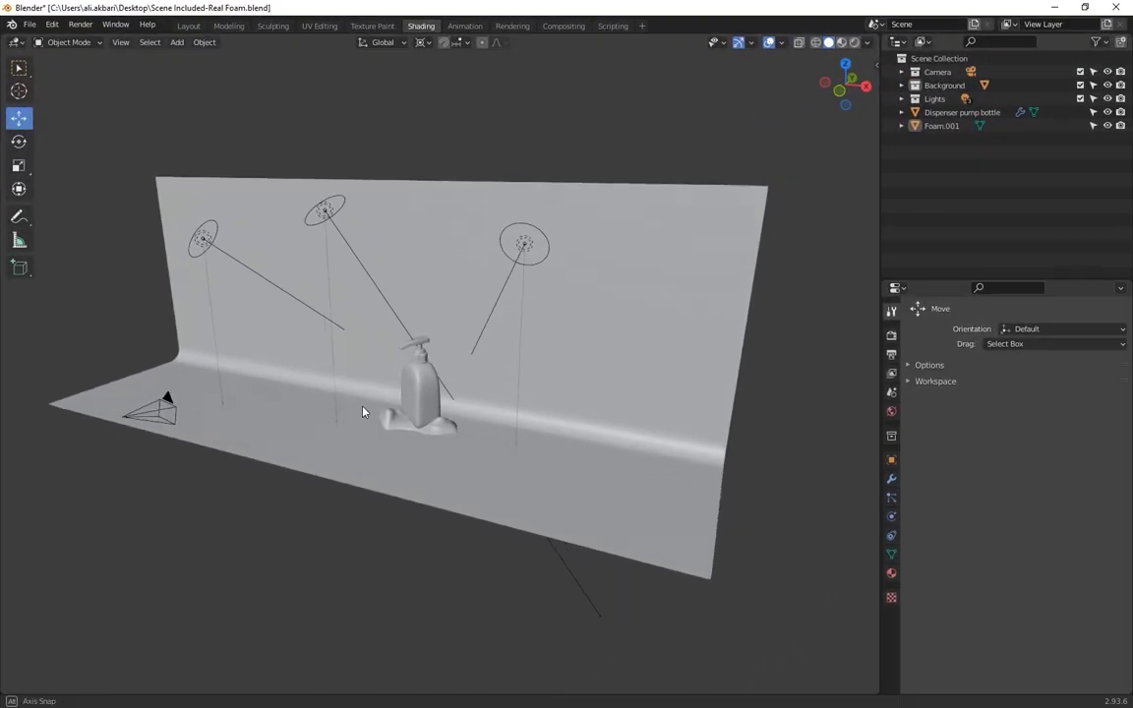
Orbit the scene and inspect the right-hand area light's Object Data settings.
mouse_move(362, 409)
middle_mouse_down()
mouse_move(472, 423)
mouse_move(365, 422)
middle_mouse_up()
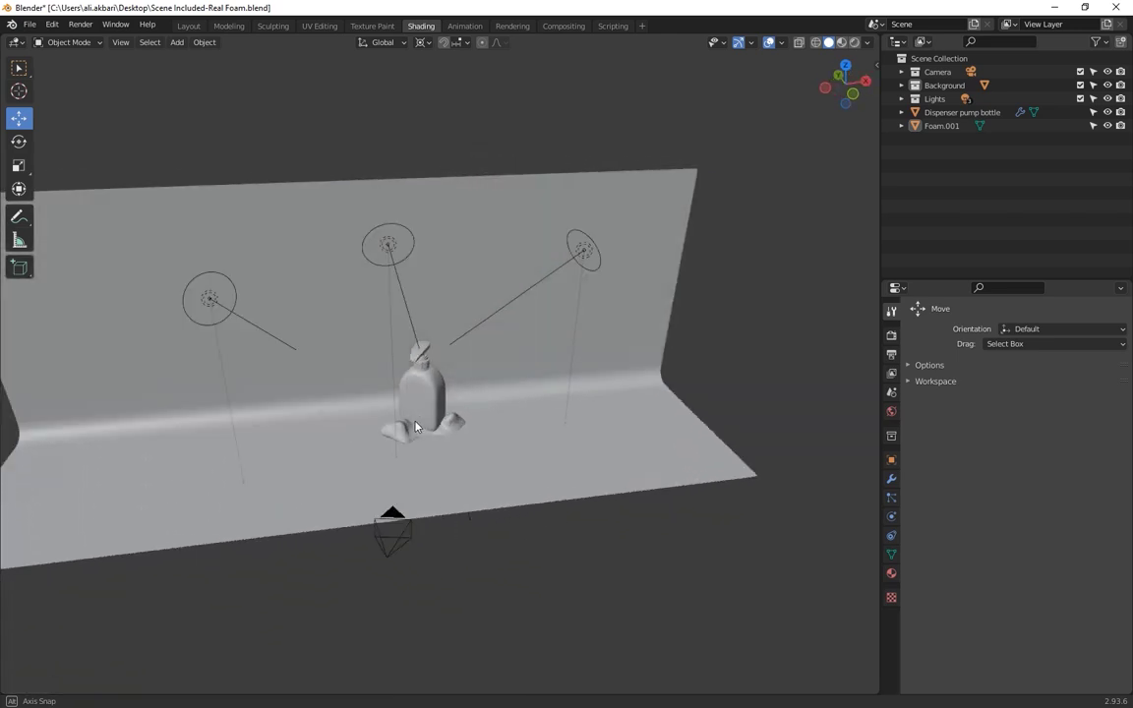
left_click(180, 448)
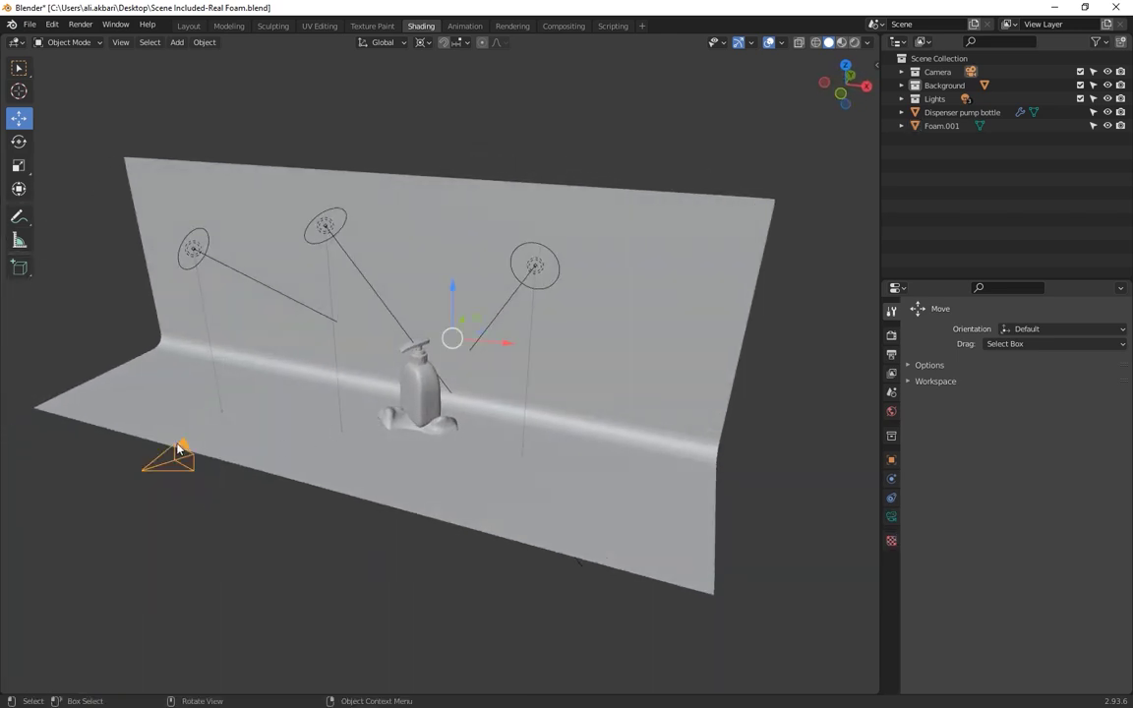
left_click(529, 271)
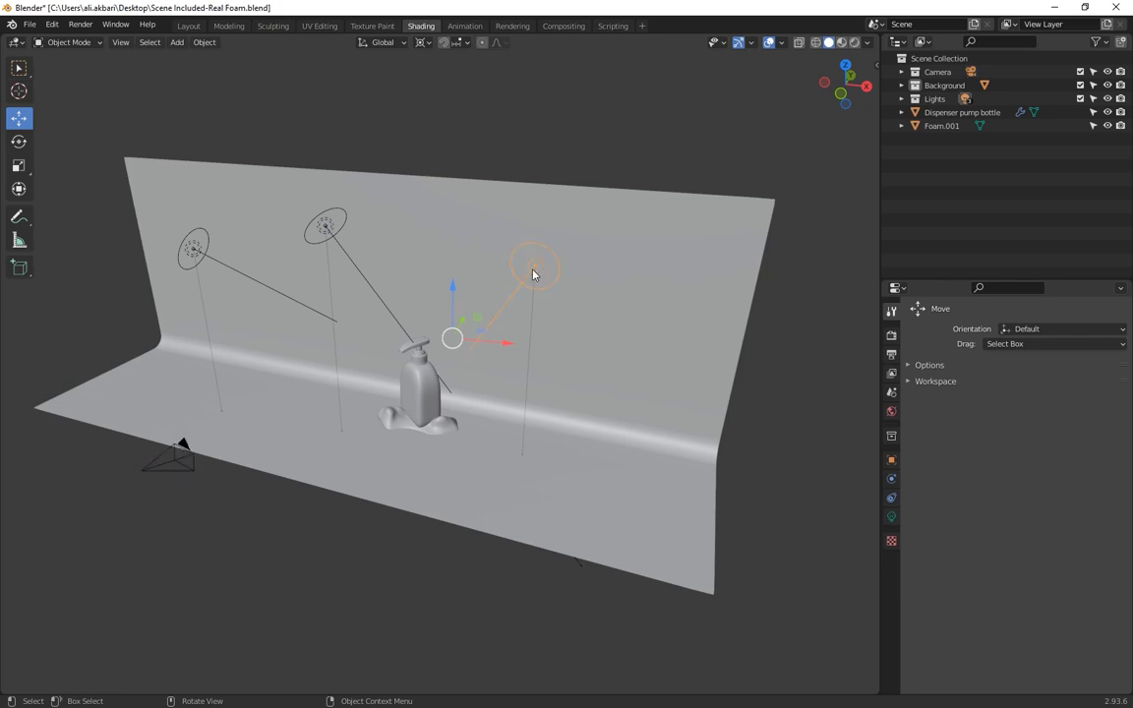
left_click(891, 516)
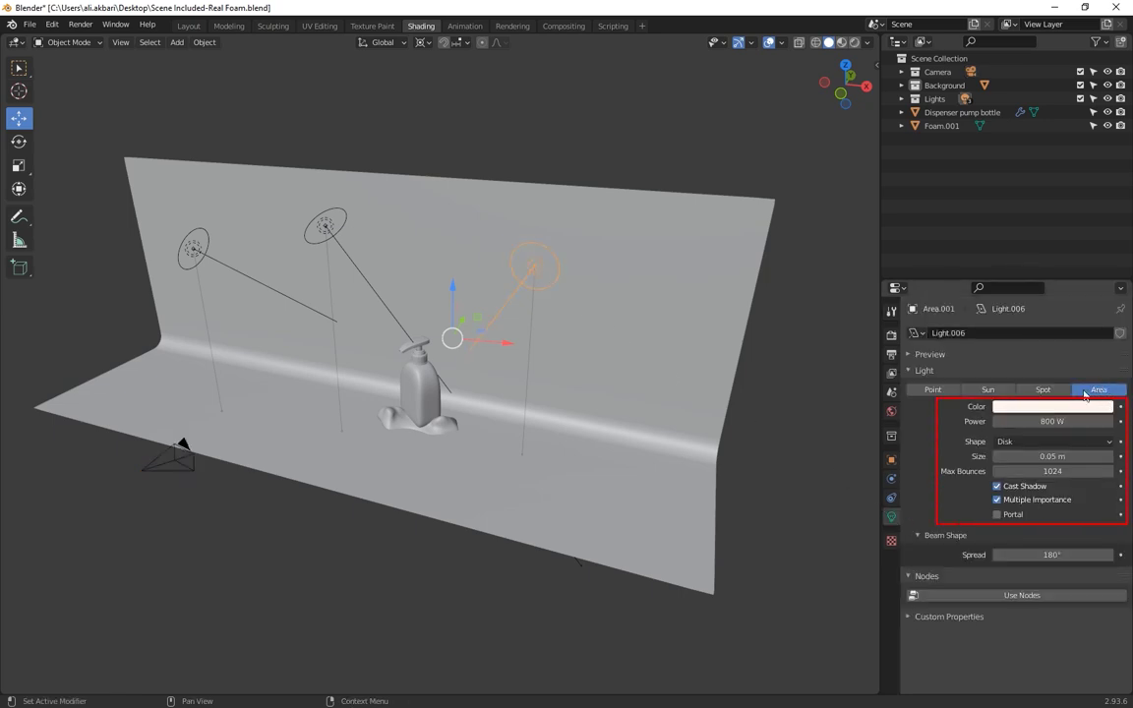
Check the middle and left area lights' power, then look through the camera.
left_click(315, 228)
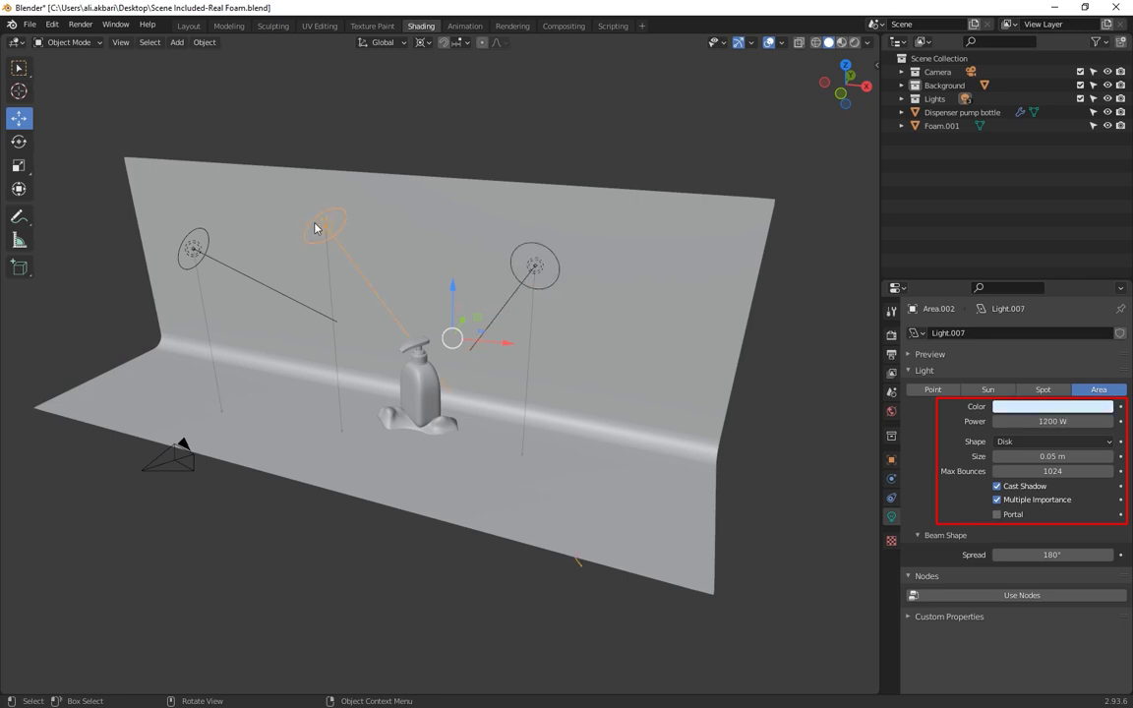
left_click(195, 253)
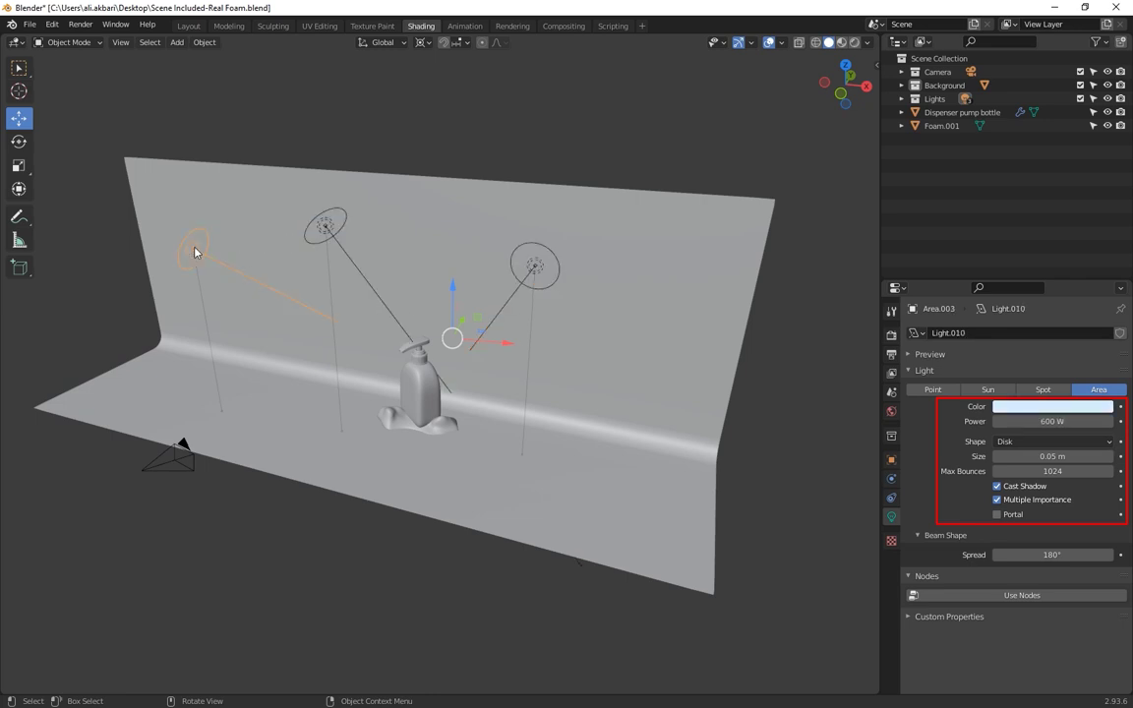
key("KP_0")
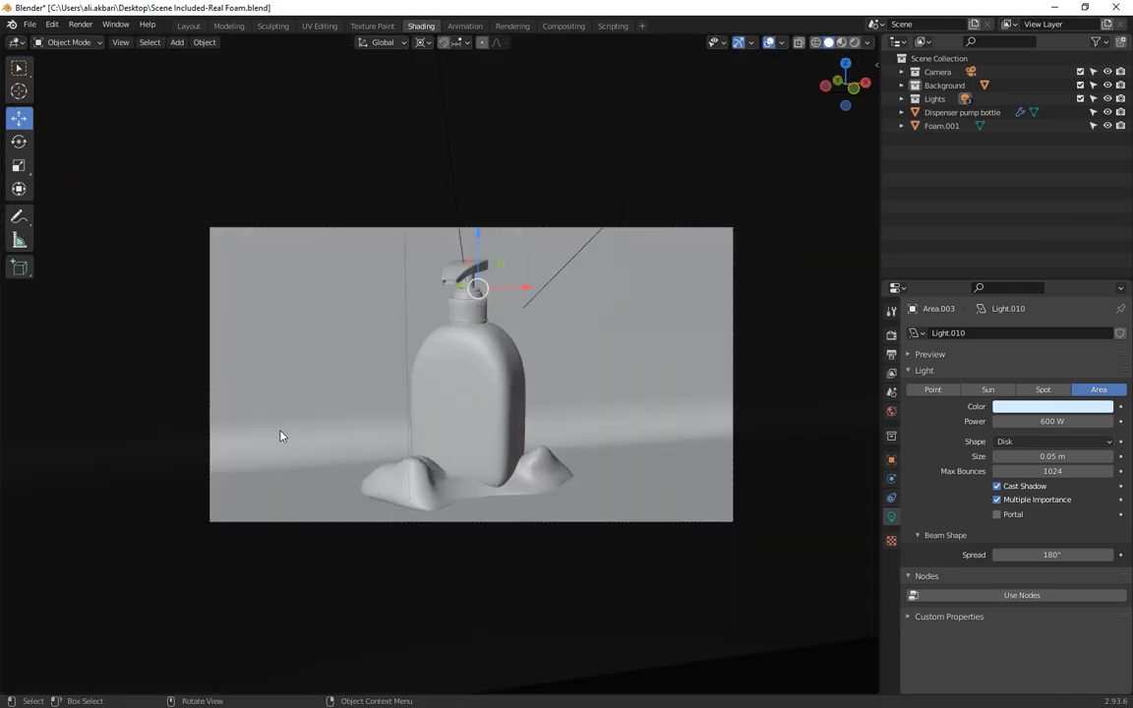
Select Foam.001, confirm its material list is empty, and show Render Properties with Cycles.
left_click(532, 487)
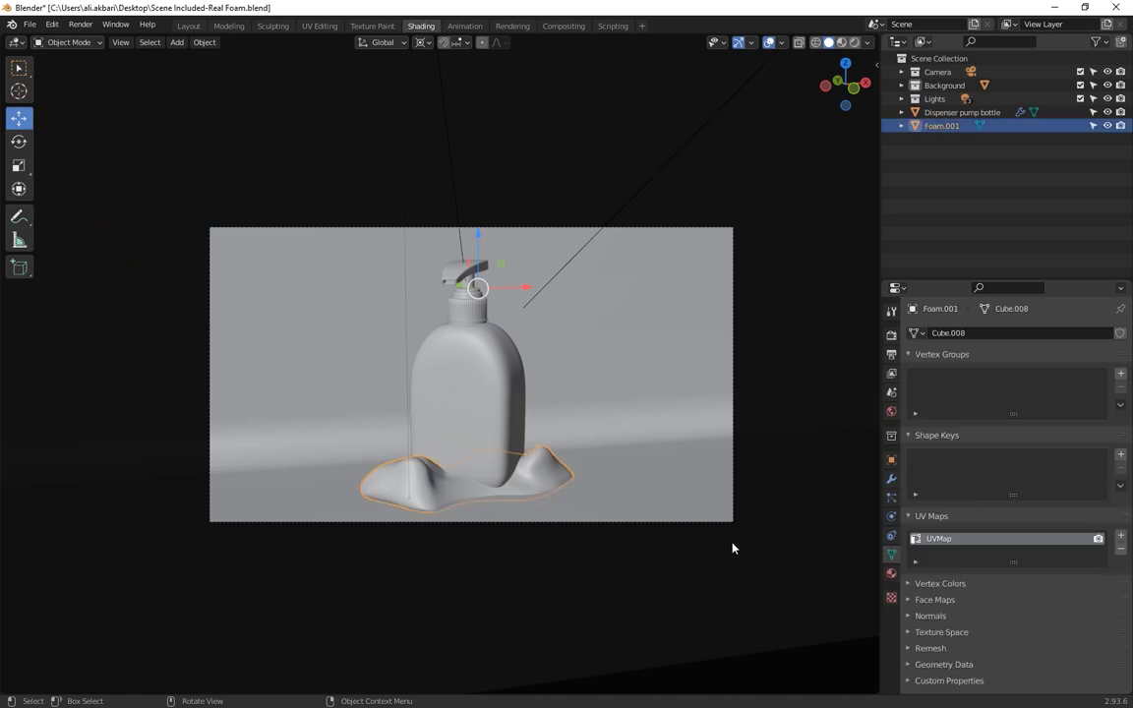
left_click(891, 573)
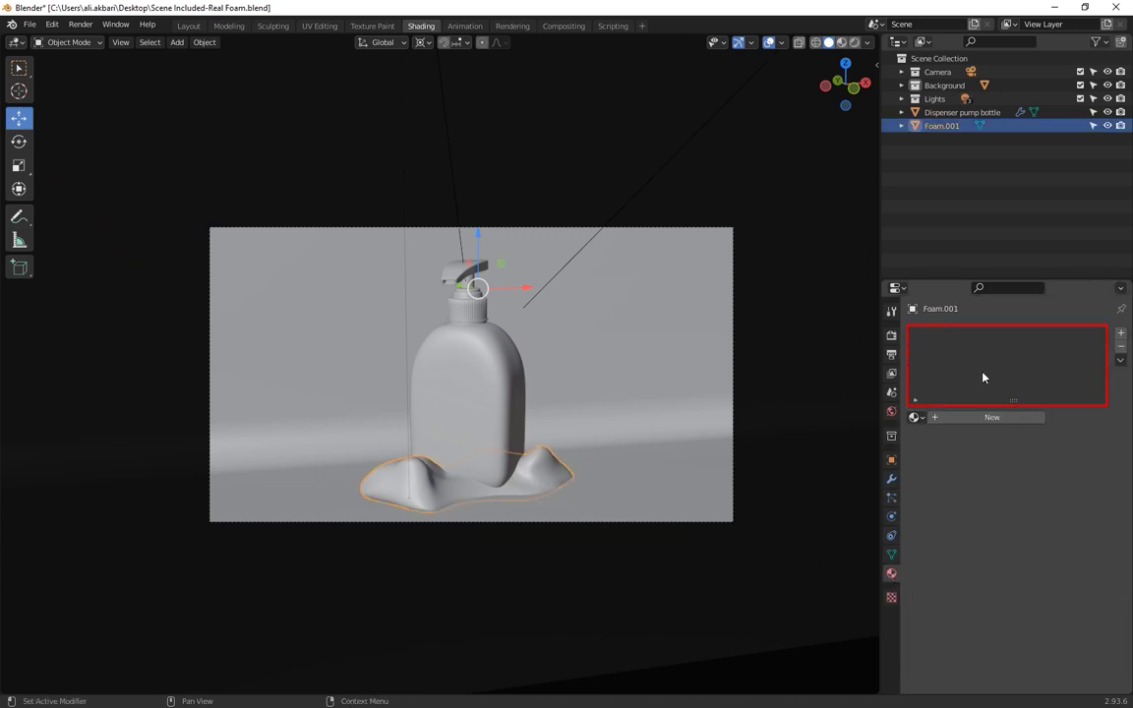
left_click(890, 334)
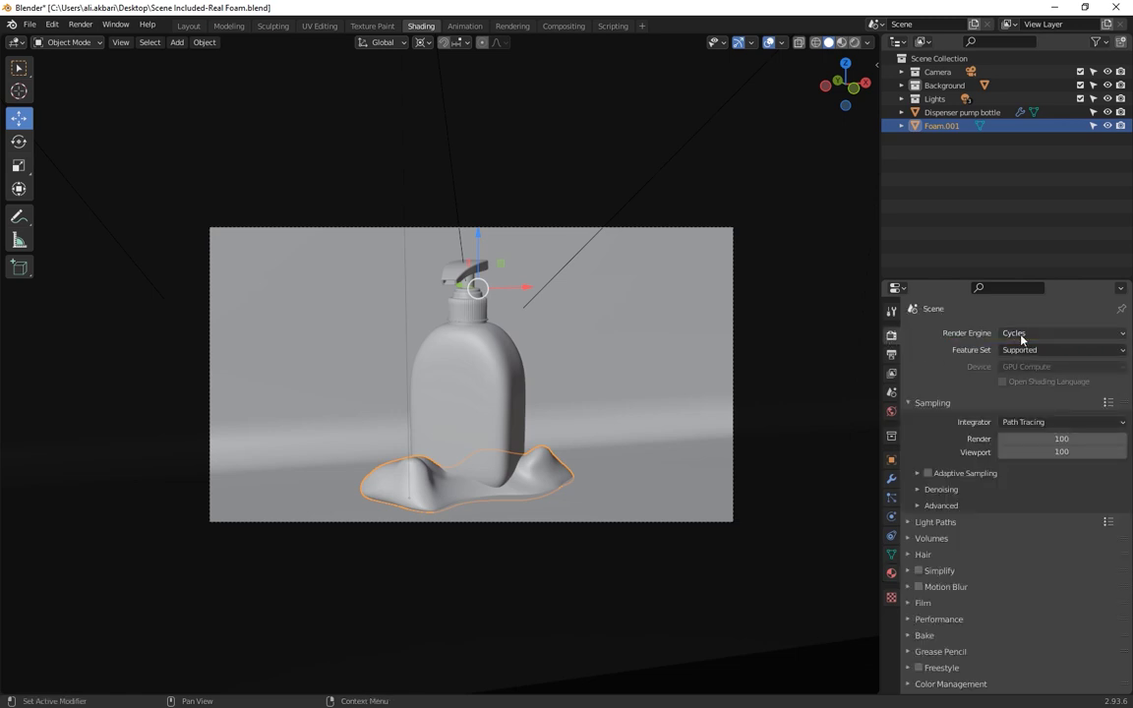
left_click(853, 42)
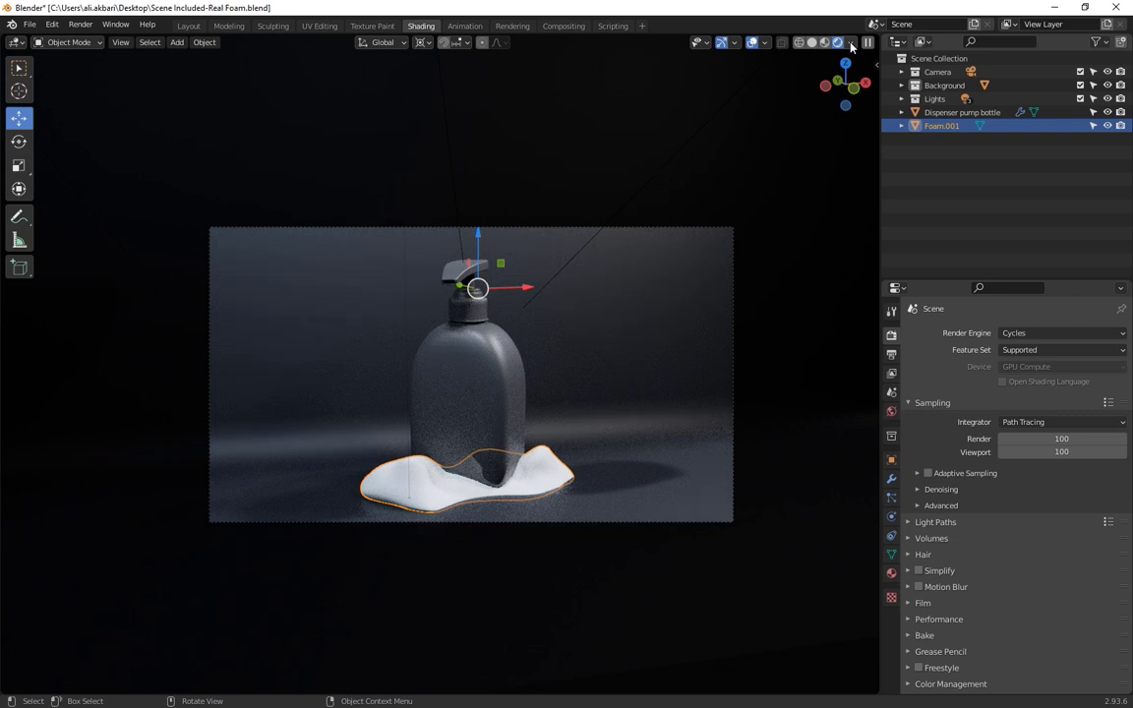
left_click(868, 43)
left_click(811, 43)
middle_click_drag(618, 285, 519, 315)
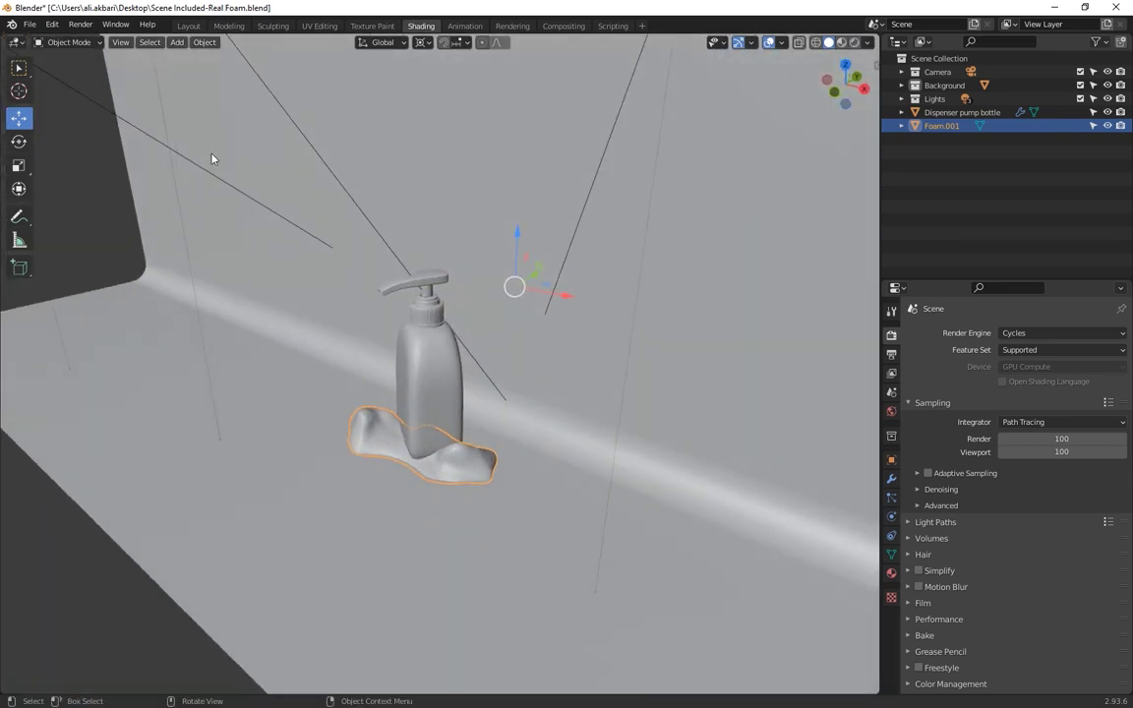
Append the REAL FOAM SHADER node group from the NodeTree folder of Real Foam Shader.blend.
left_click(28, 24)
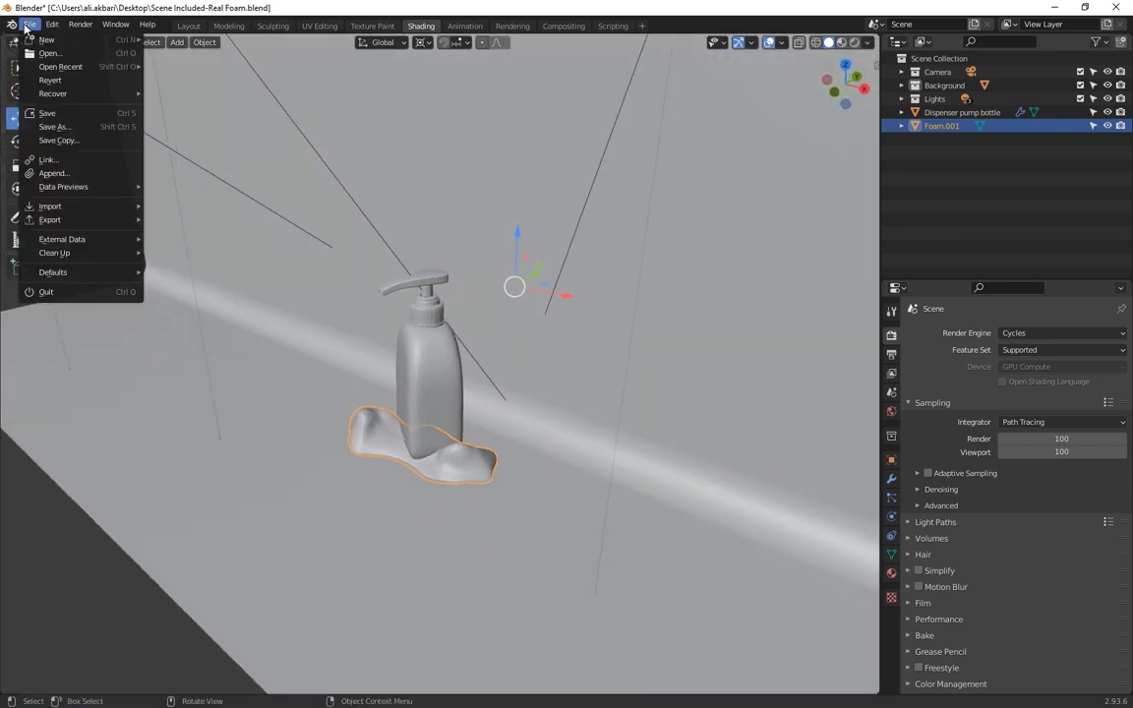
left_click(54, 173)
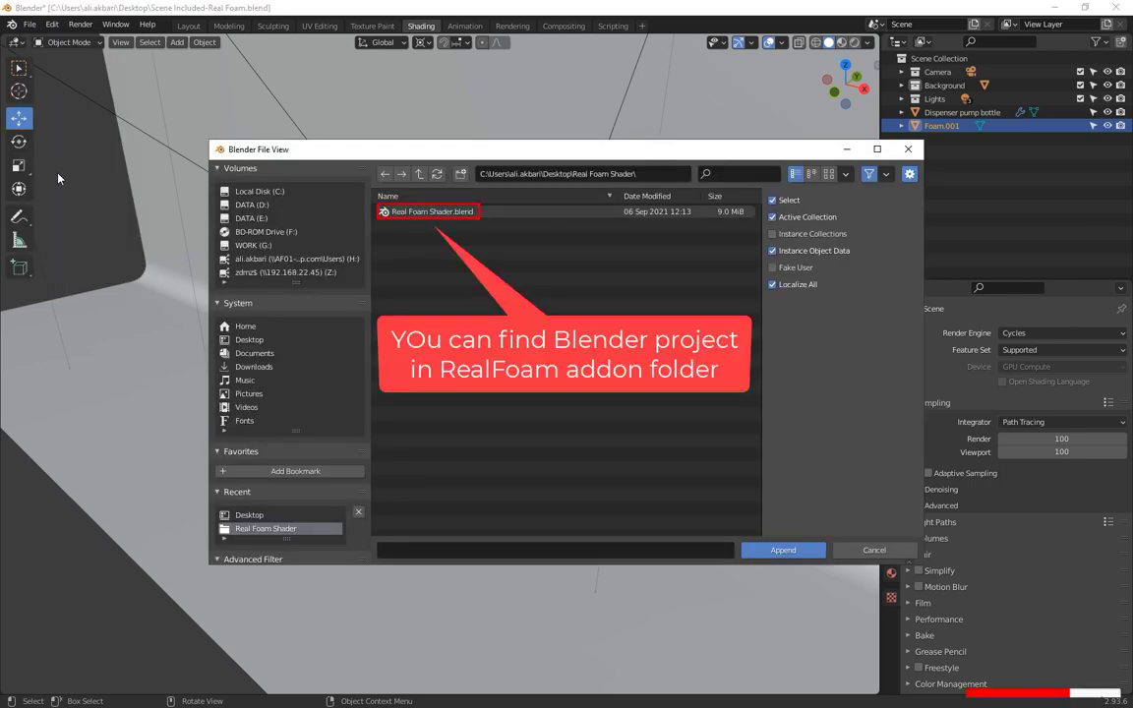
left_click(413, 213)
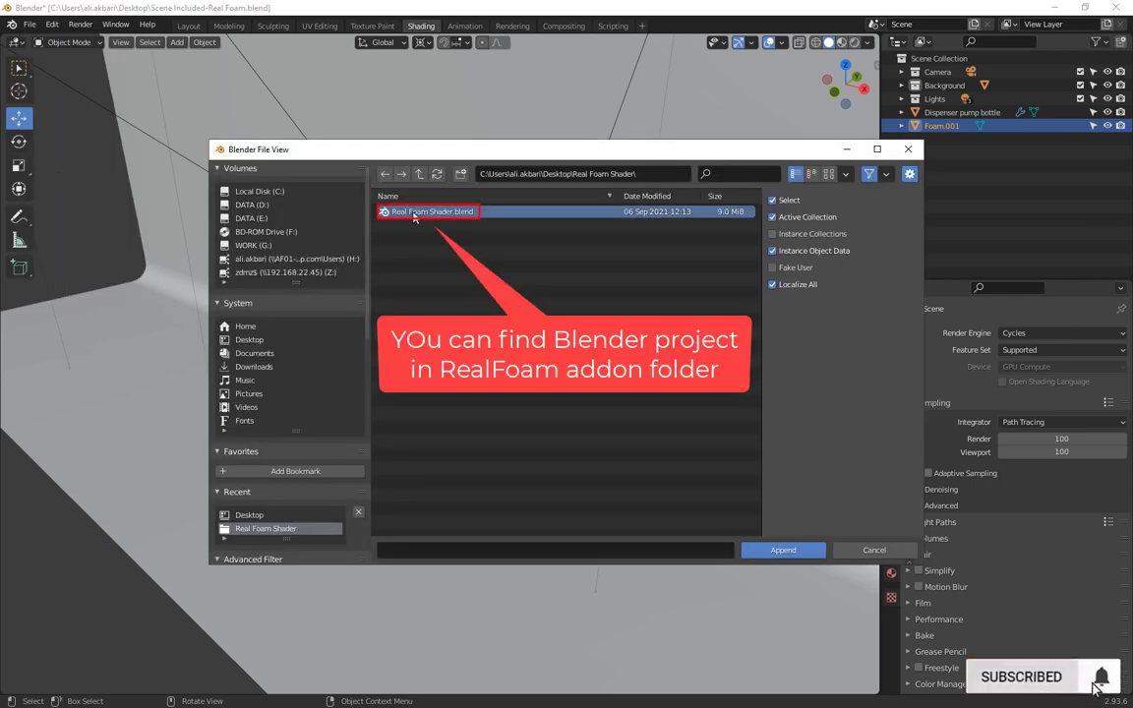
double_click(413, 213)
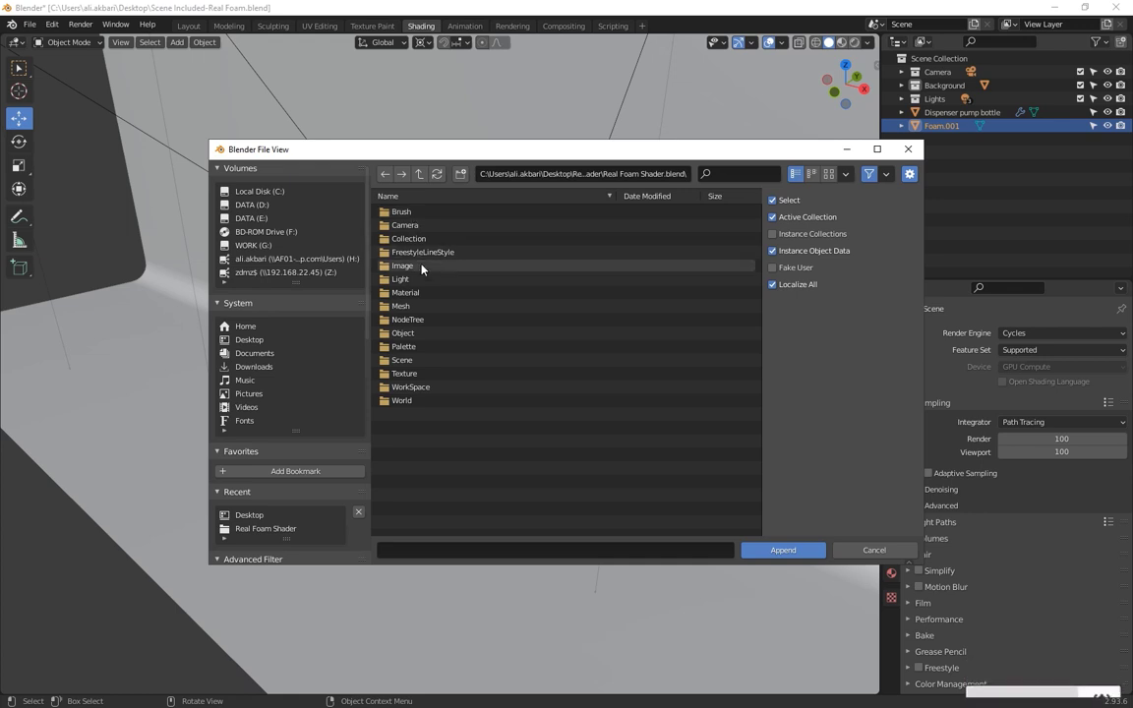
left_click(406, 320)
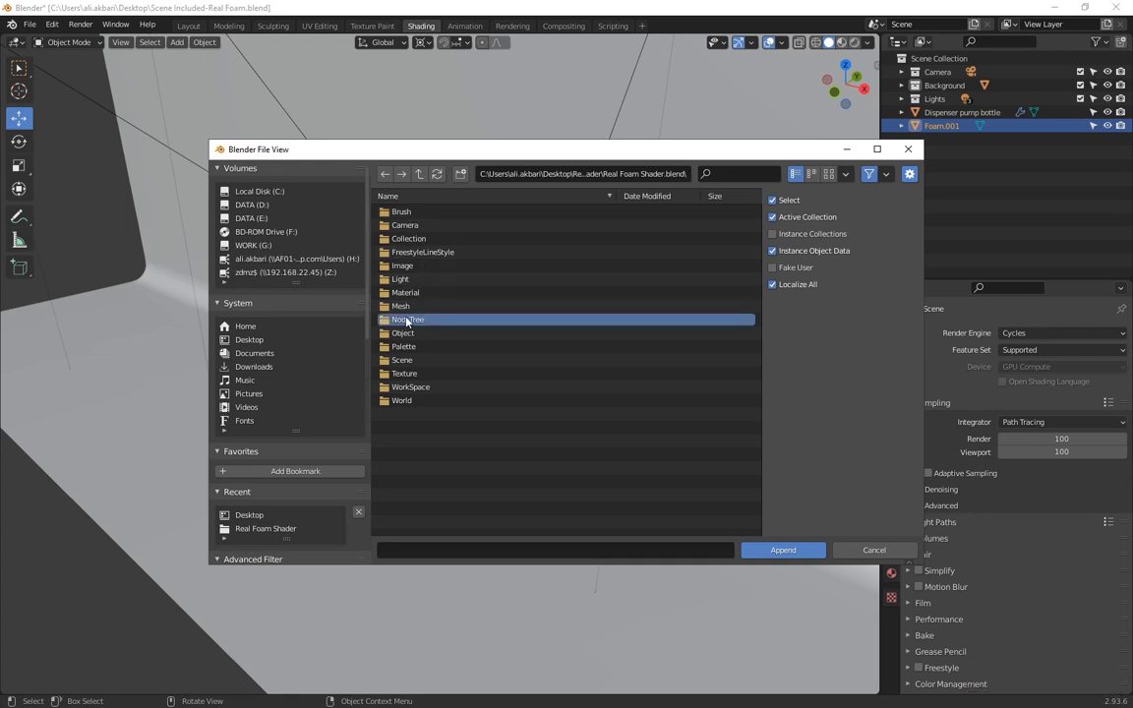
double_click(406, 320)
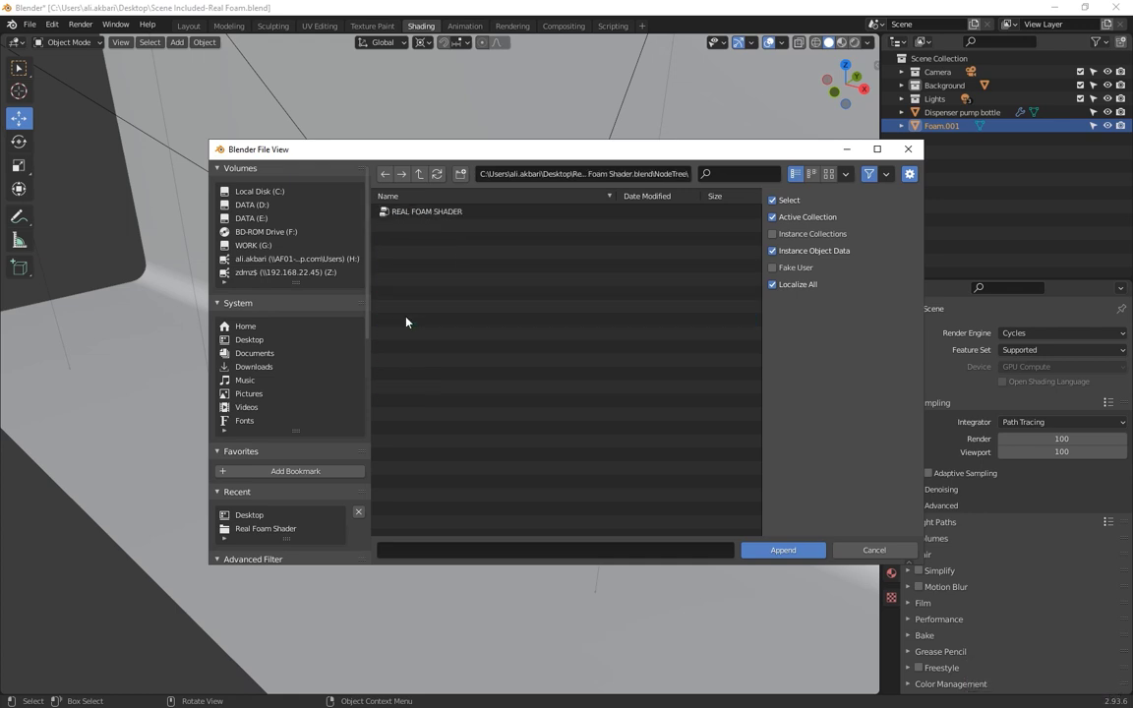
double_click(434, 212)
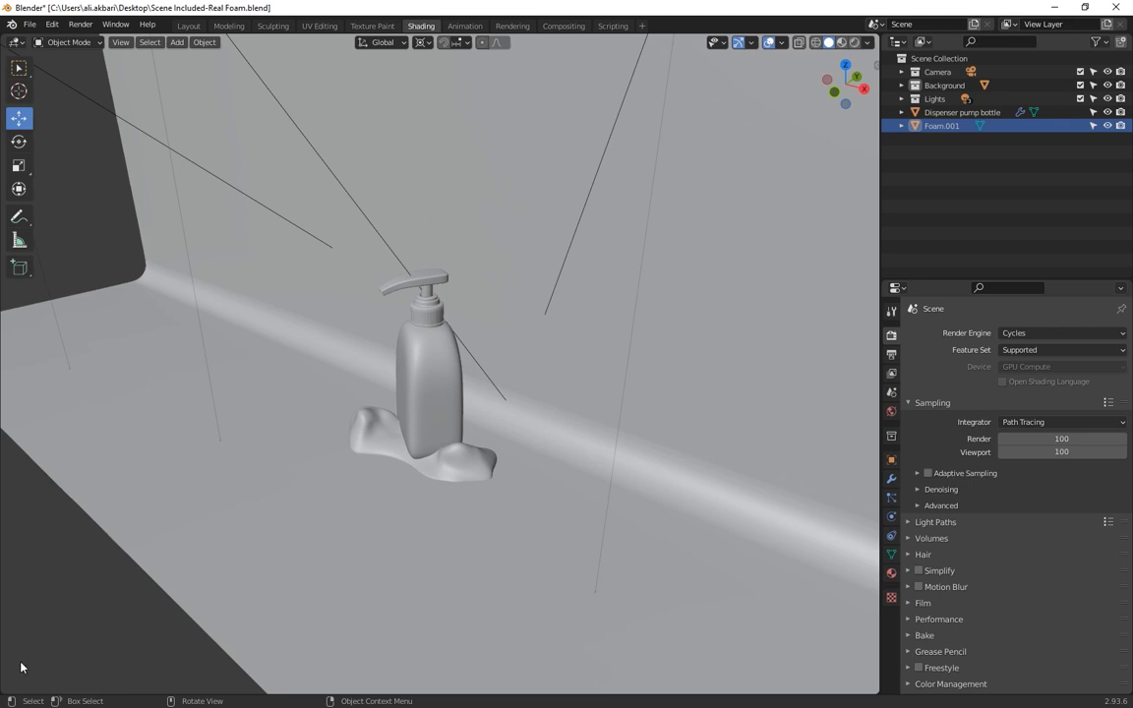
Split off a lower Shader Editor area and create a new material for Foam.001.
left_click_drag(4, 688, 22, 393)
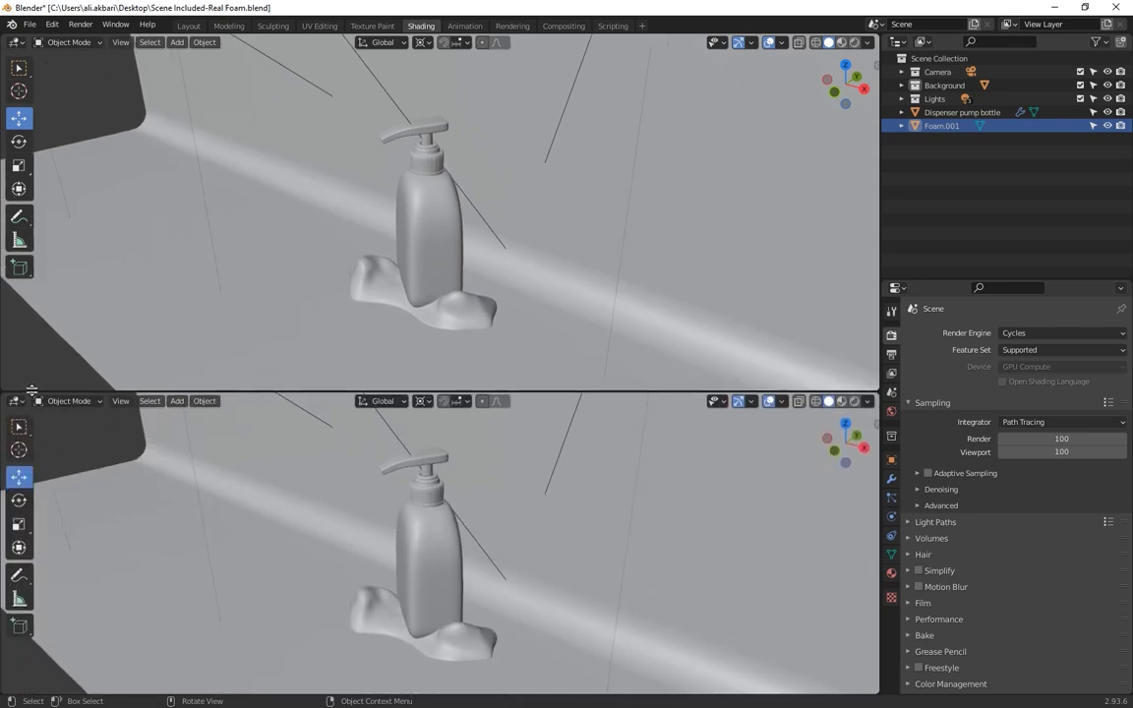
left_click(16, 400)
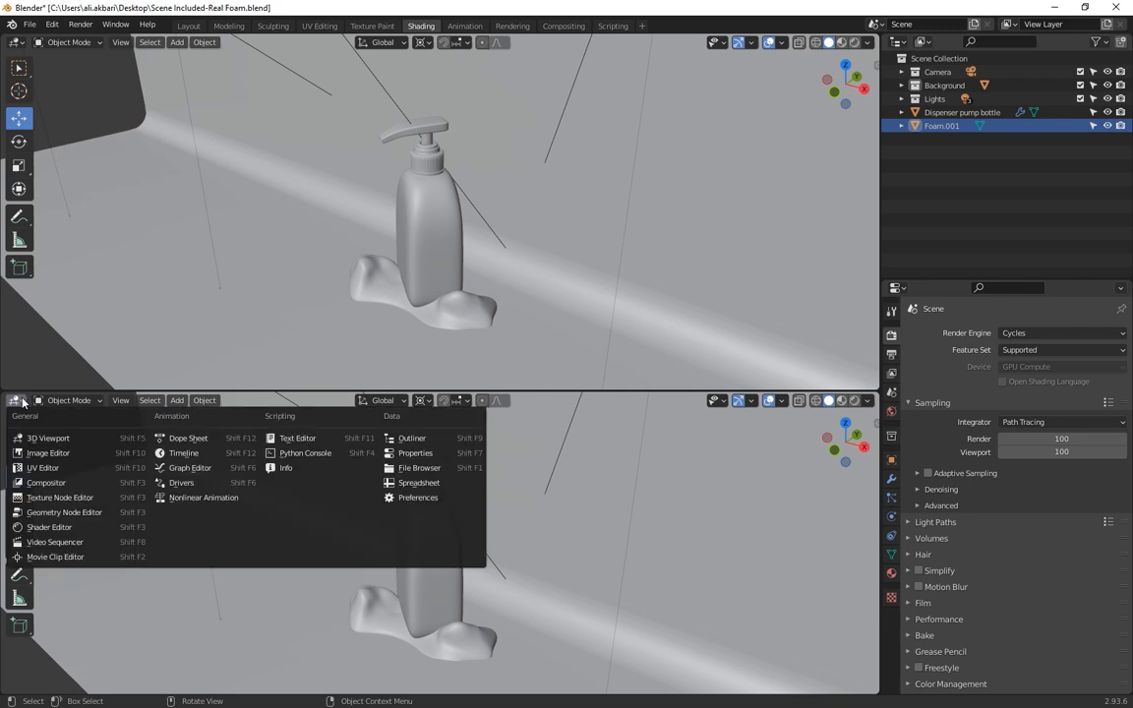
left_click(63, 528)
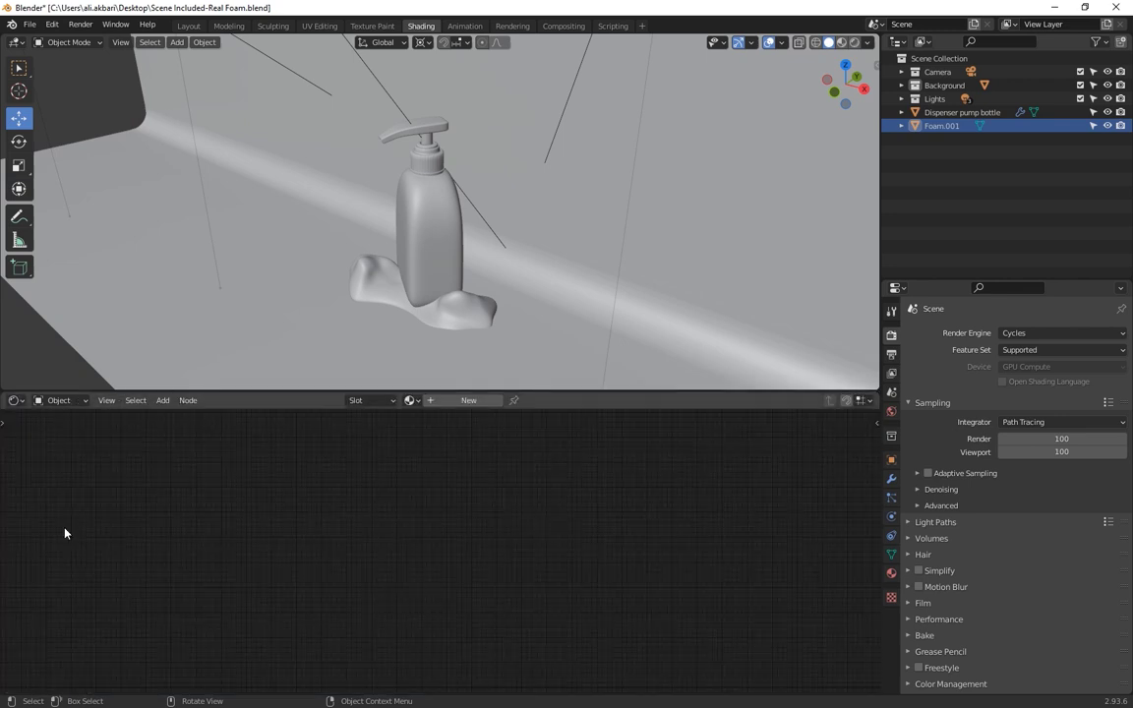
left_click(468, 400)
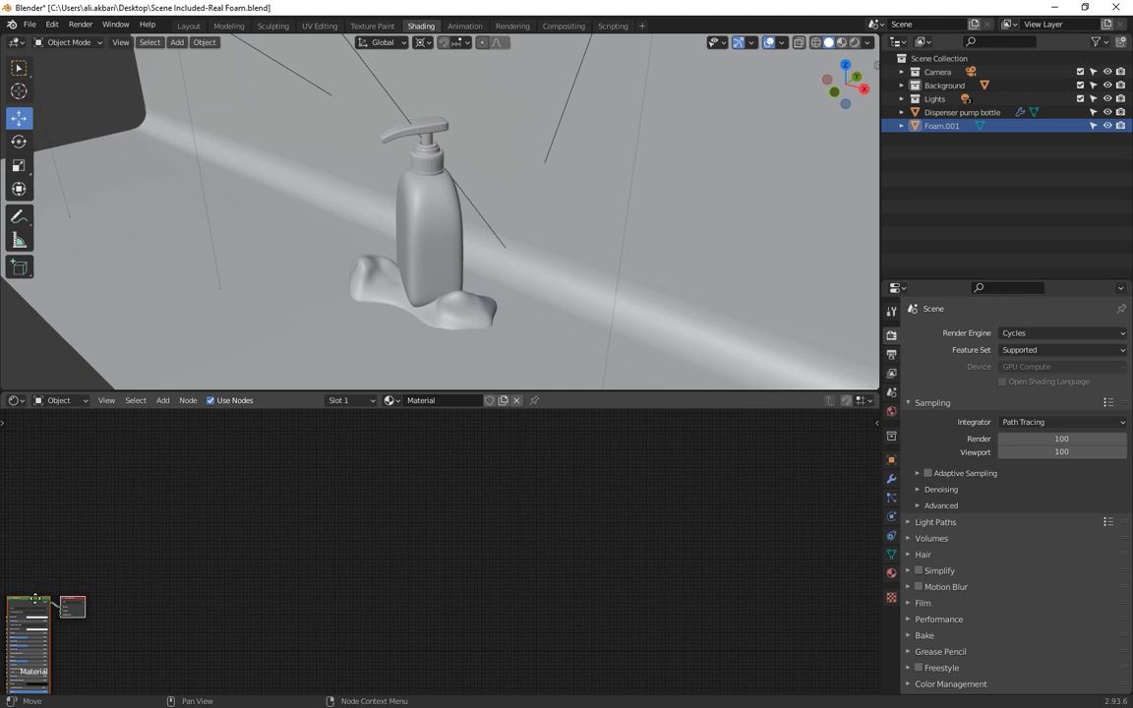
Arrange the nodes so Material Output sits left of the Principled BSDF.
left_click_drag(30, 597, 615, 477)
scroll(692, 518, "up", 2)
scroll(691, 518, "up", 2)
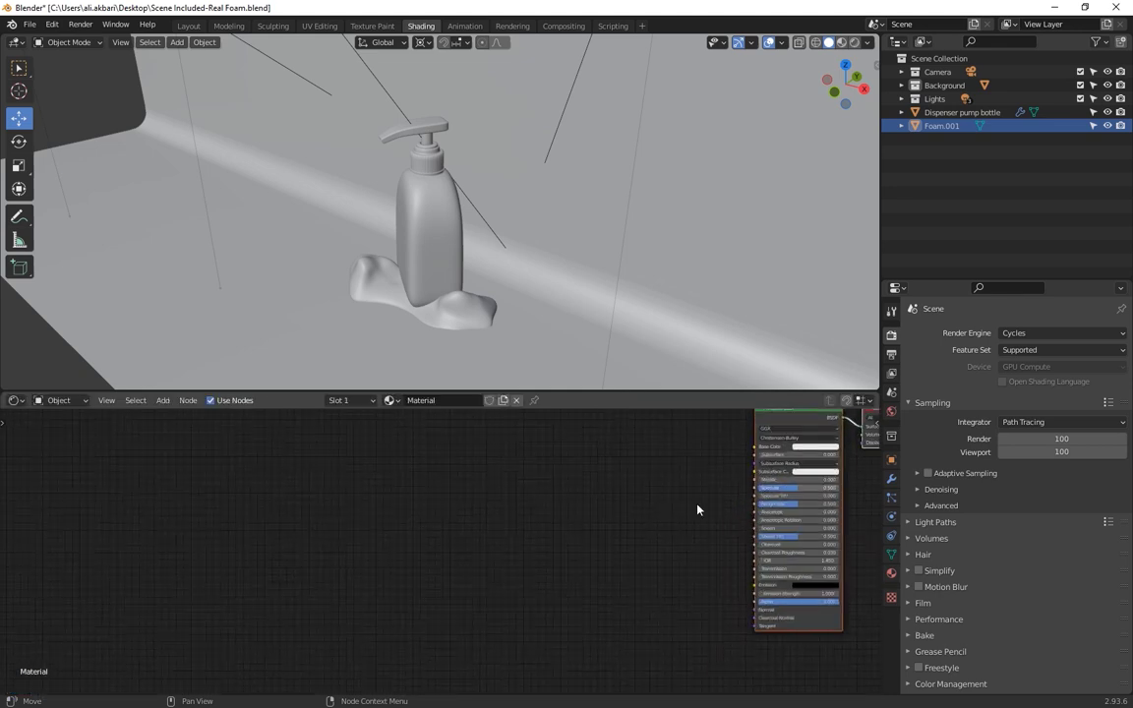
middle_click_drag(738, 509, 492, 560)
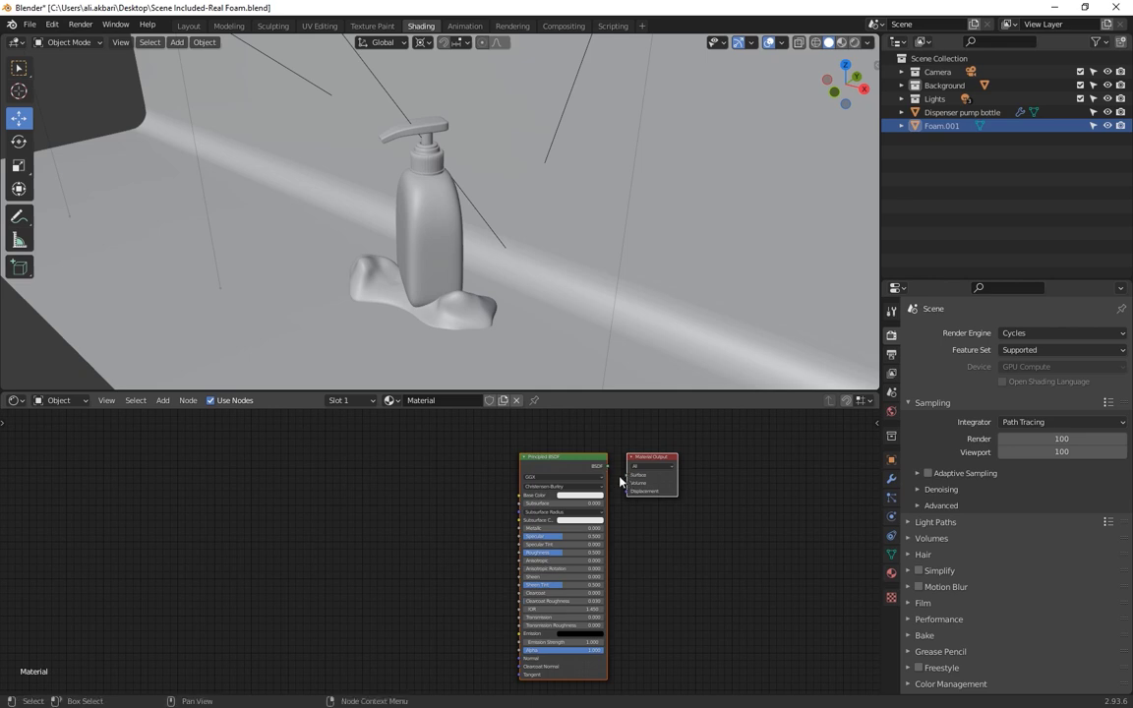
mouse_move(626, 477)
left_mouse_down()
mouse_move(536, 496)
mouse_move(391, 482)
left_mouse_up()
scroll(374, 472, "up", 2)
mouse_move(331, 447)
middle_mouse_down()
mouse_move(582, 563)
mouse_move(608, 538)
middle_mouse_up()
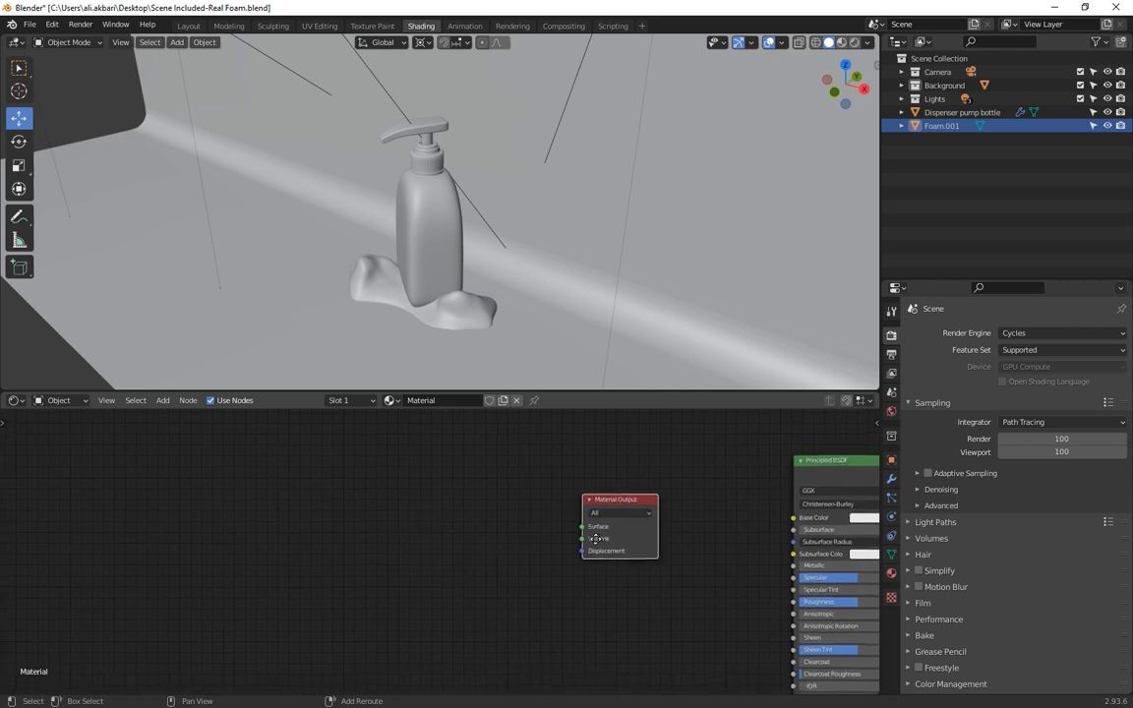
Add a REAL FOAM SHADER node and link its Shader and Volume outputs to Material Output.
left_click(165, 402)
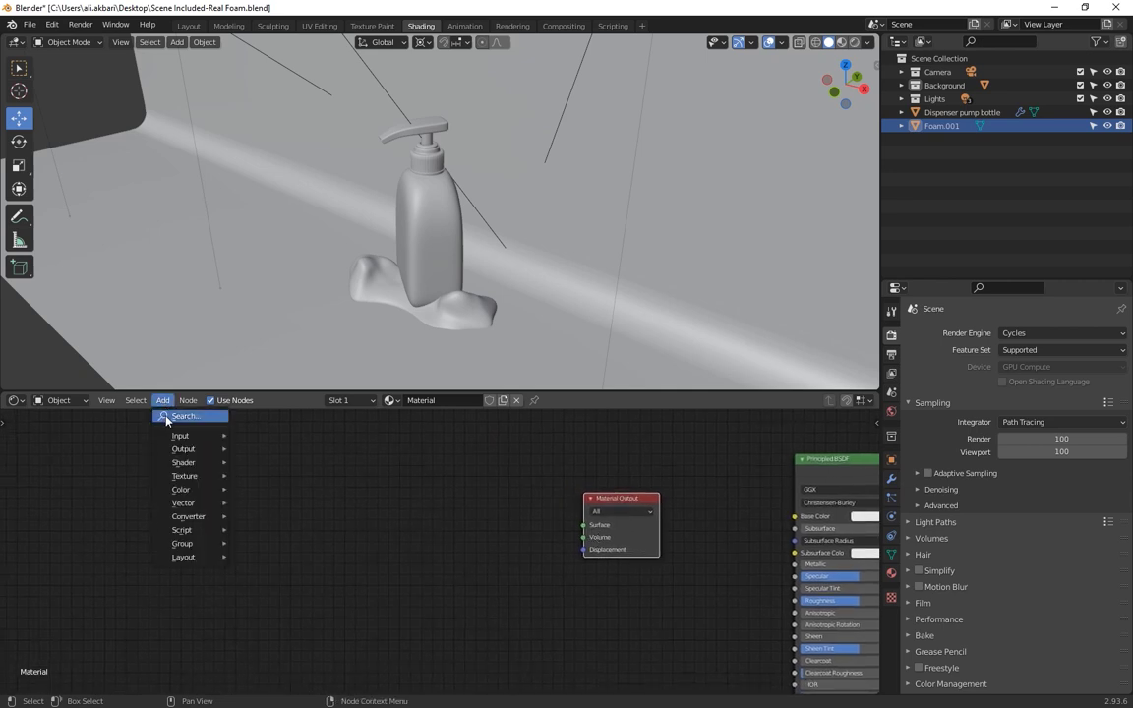
left_click(172, 414)
type("REA")
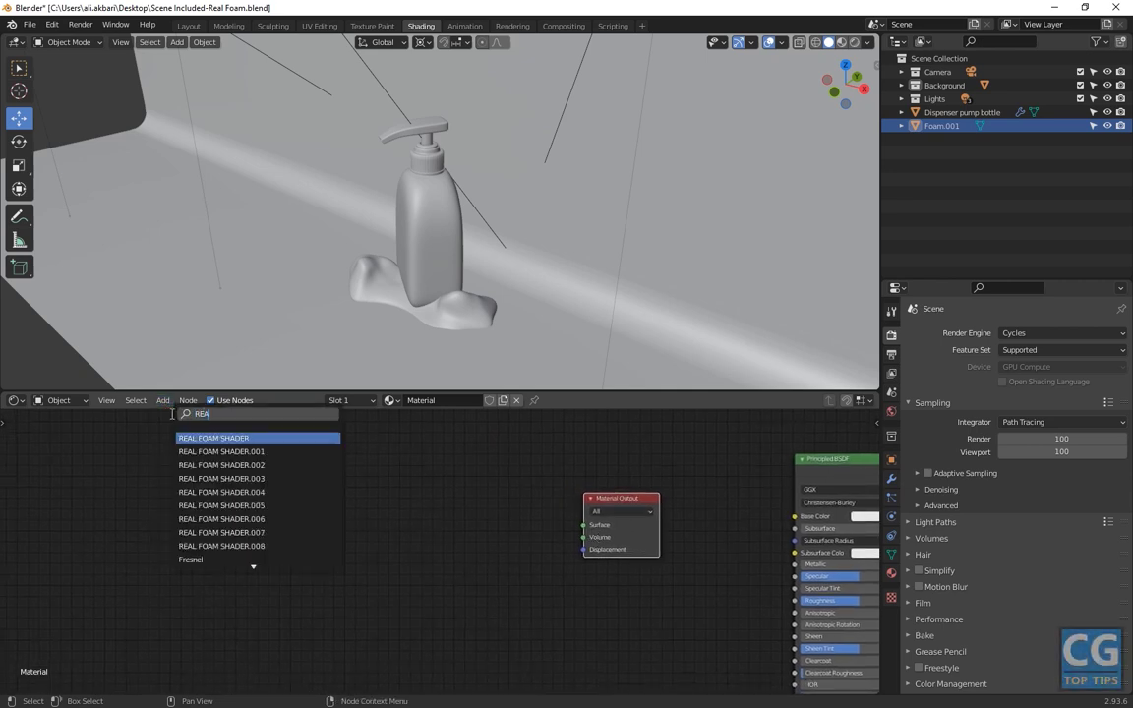
type("L")
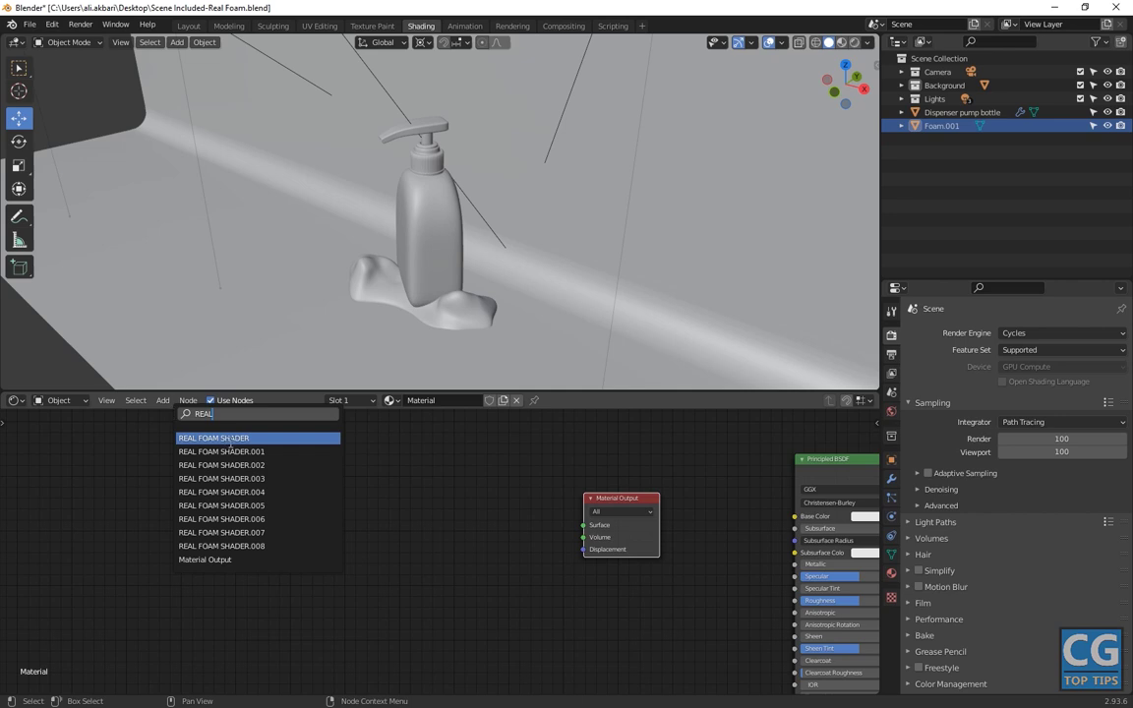
left_click(226, 441)
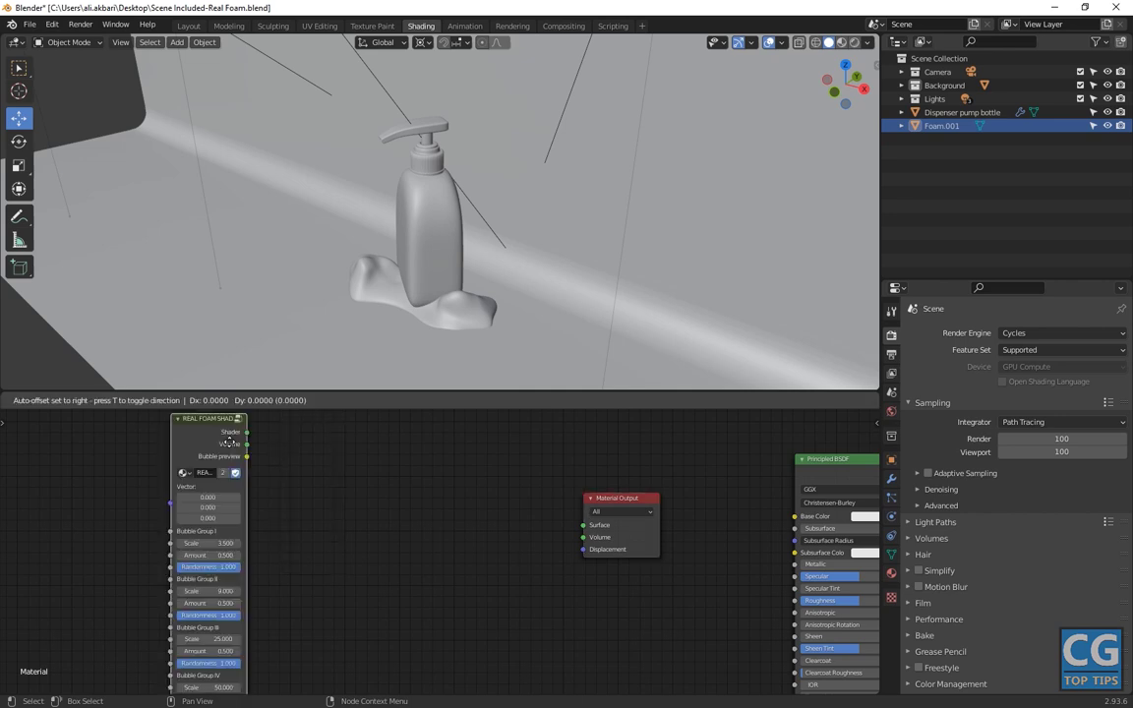
left_click(546, 537)
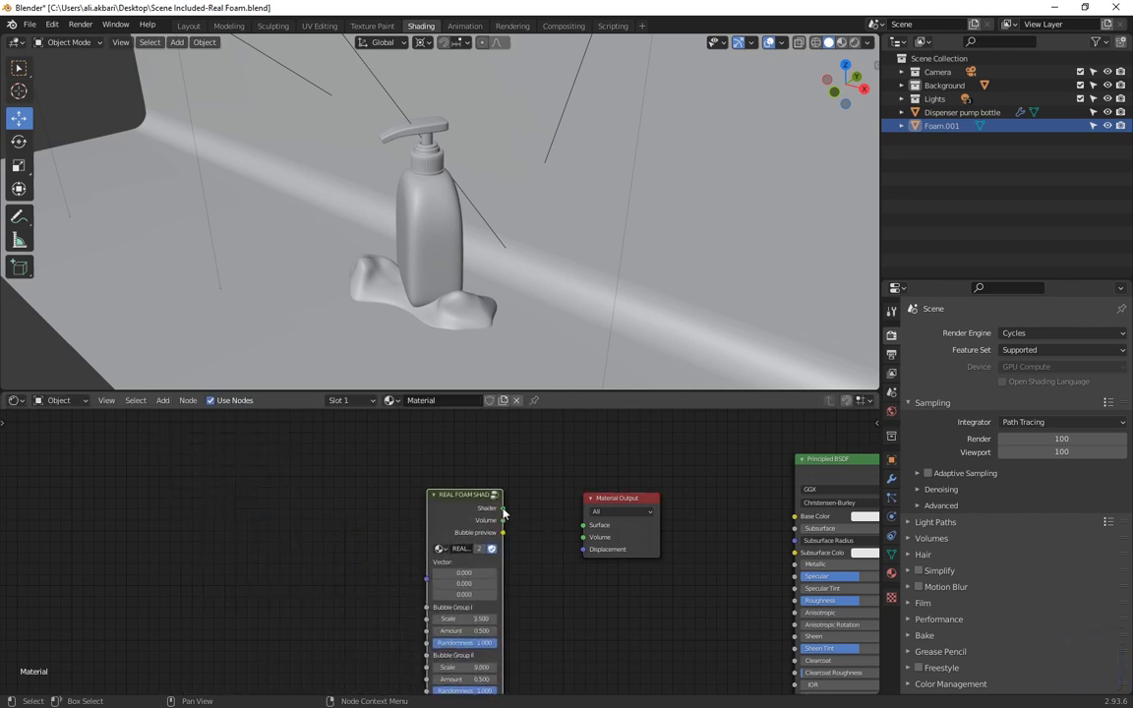
left_click_drag(503, 507, 586, 532)
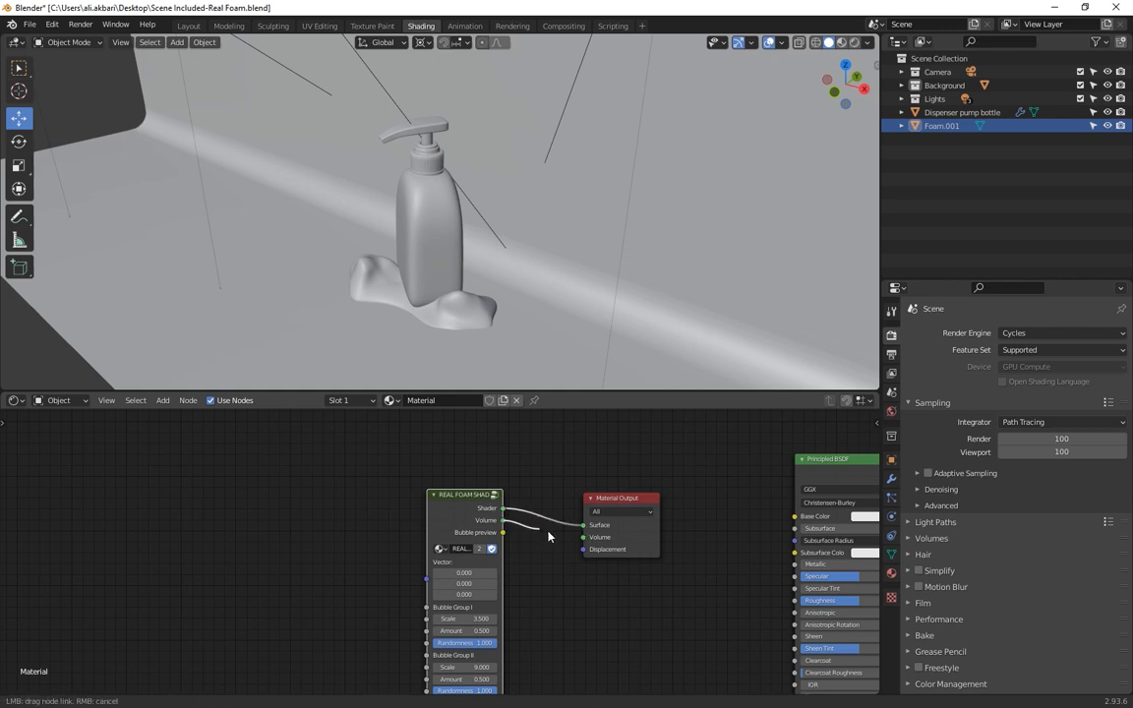
left_click_drag(502, 520, 584, 537)
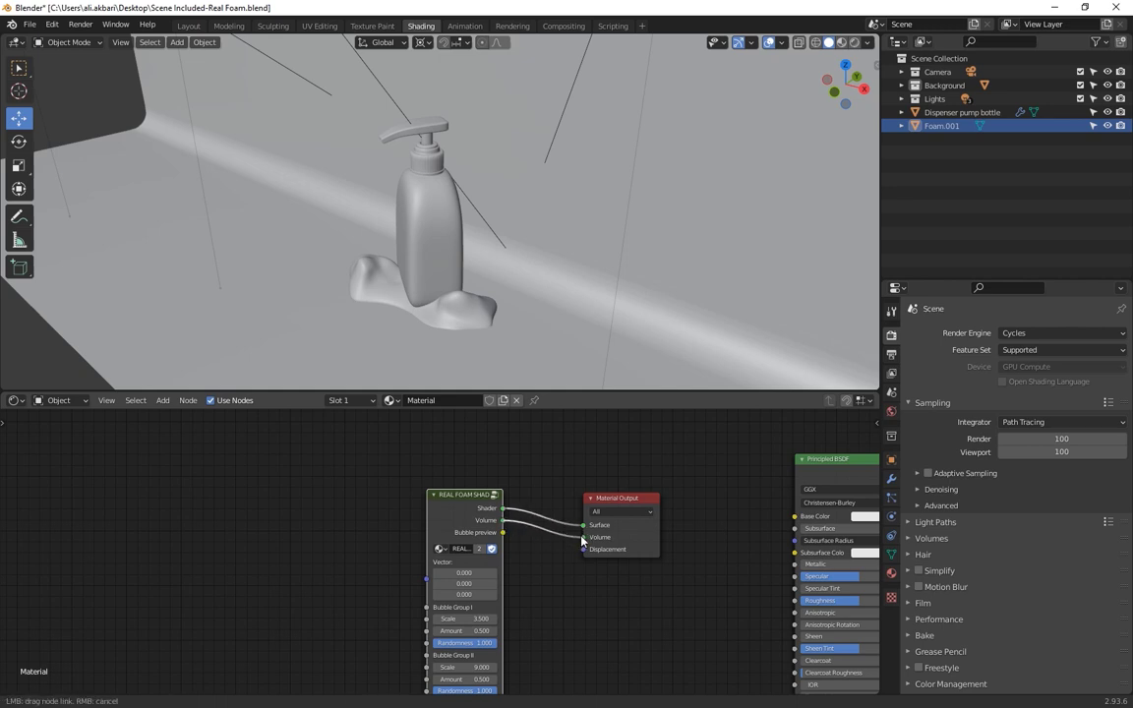
Add a Mapping node and link its Vector output to the foam shader's Vector input.
left_click(162, 400)
left_click(177, 414)
type("MA")
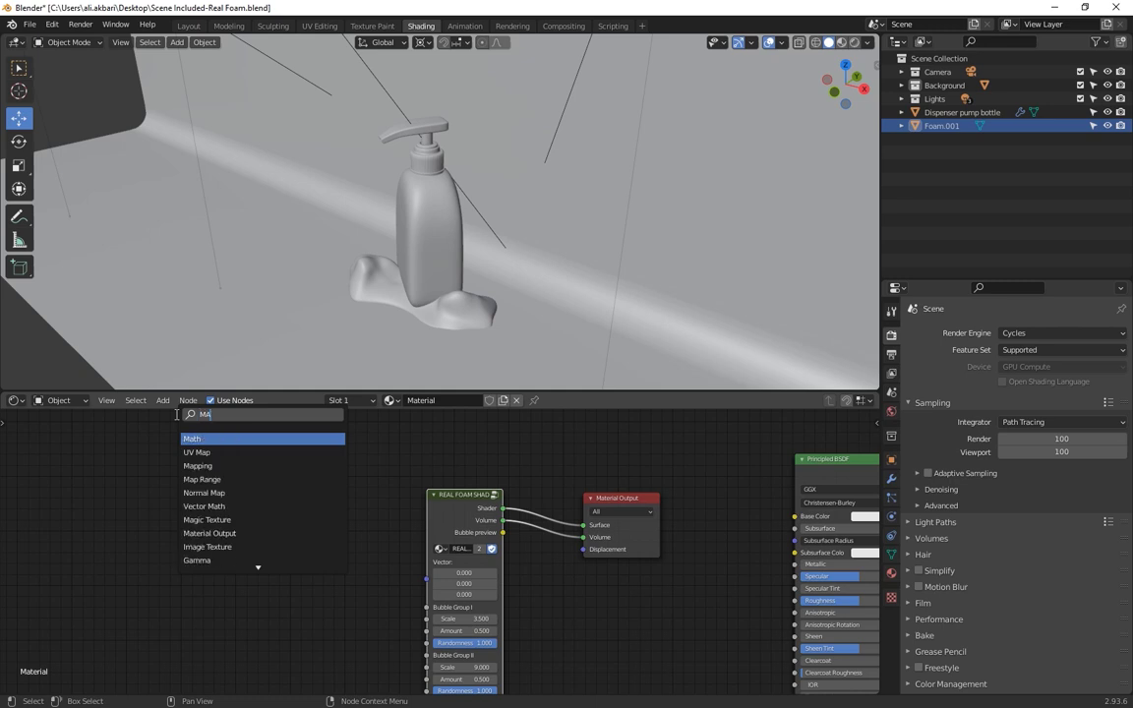
type("PP")
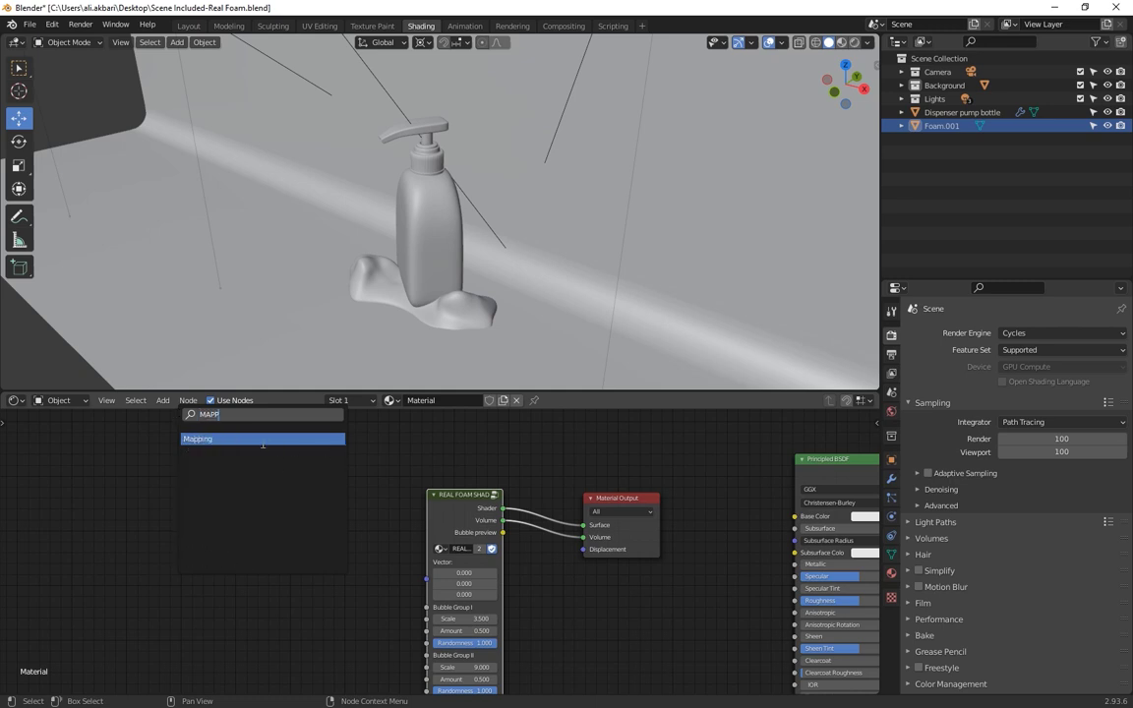
left_click(263, 440)
left_click(389, 548)
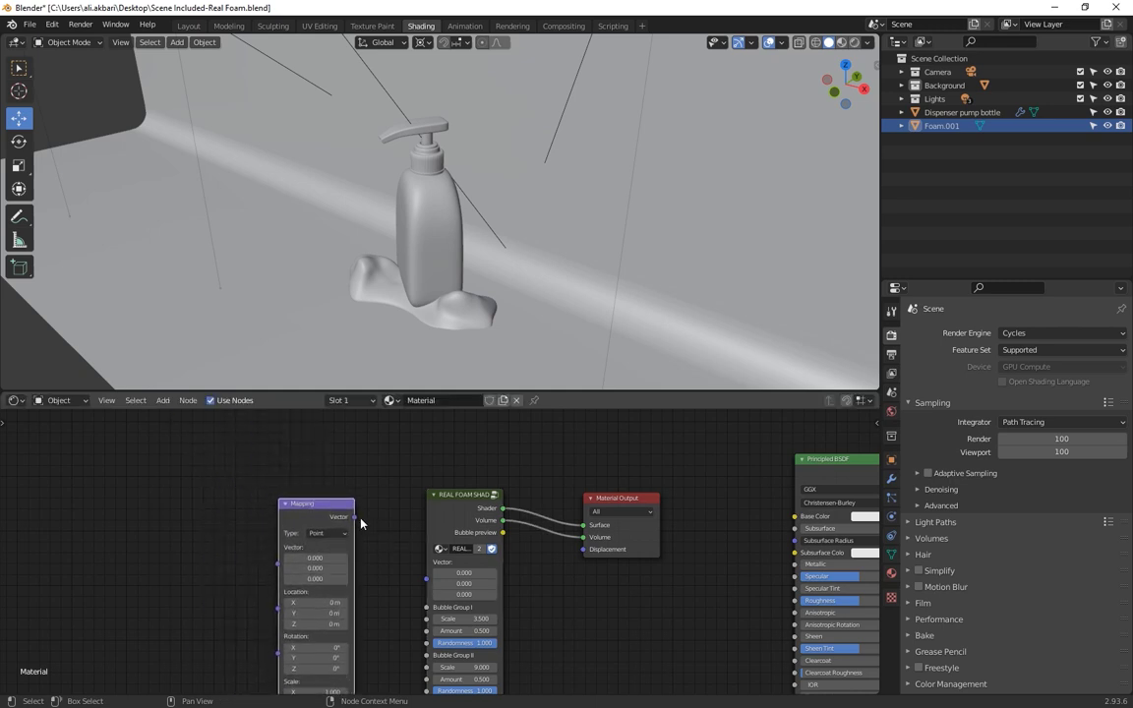
mouse_move(360, 523)
left_mouse_down()
mouse_move(383, 550)
mouse_move(424, 564)
left_mouse_up()
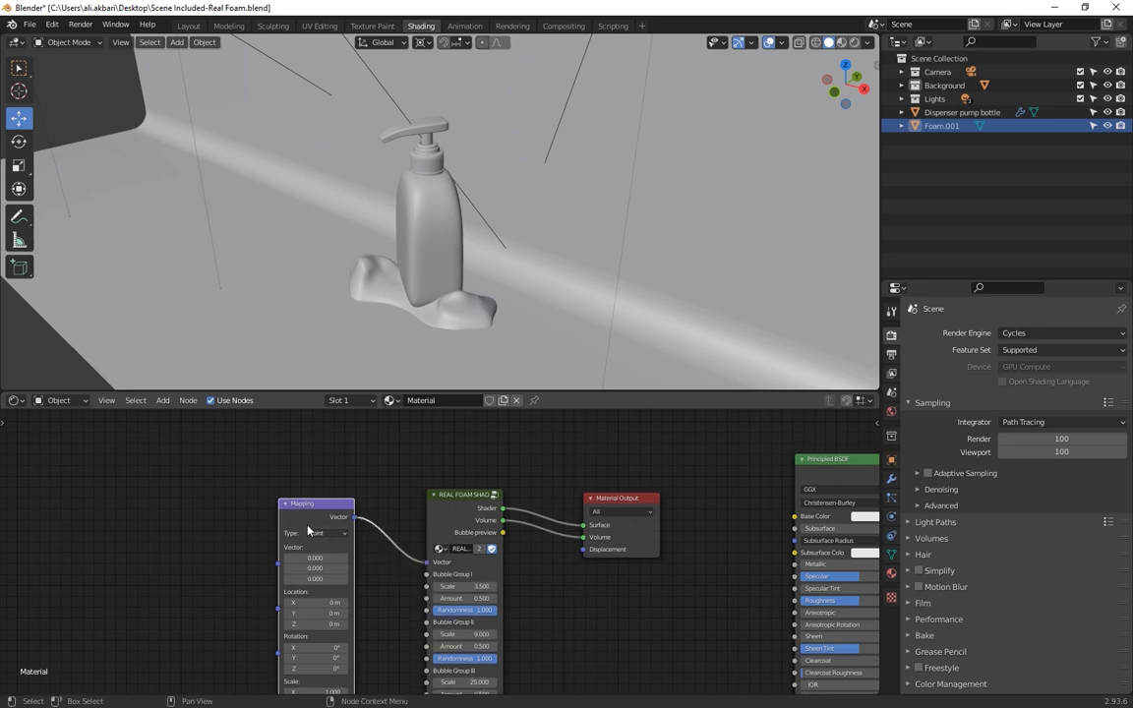
Add a Texture Coordinate node and feed its Camera output into the Mapping Vector.
left_click(164, 401)
left_click(178, 415)
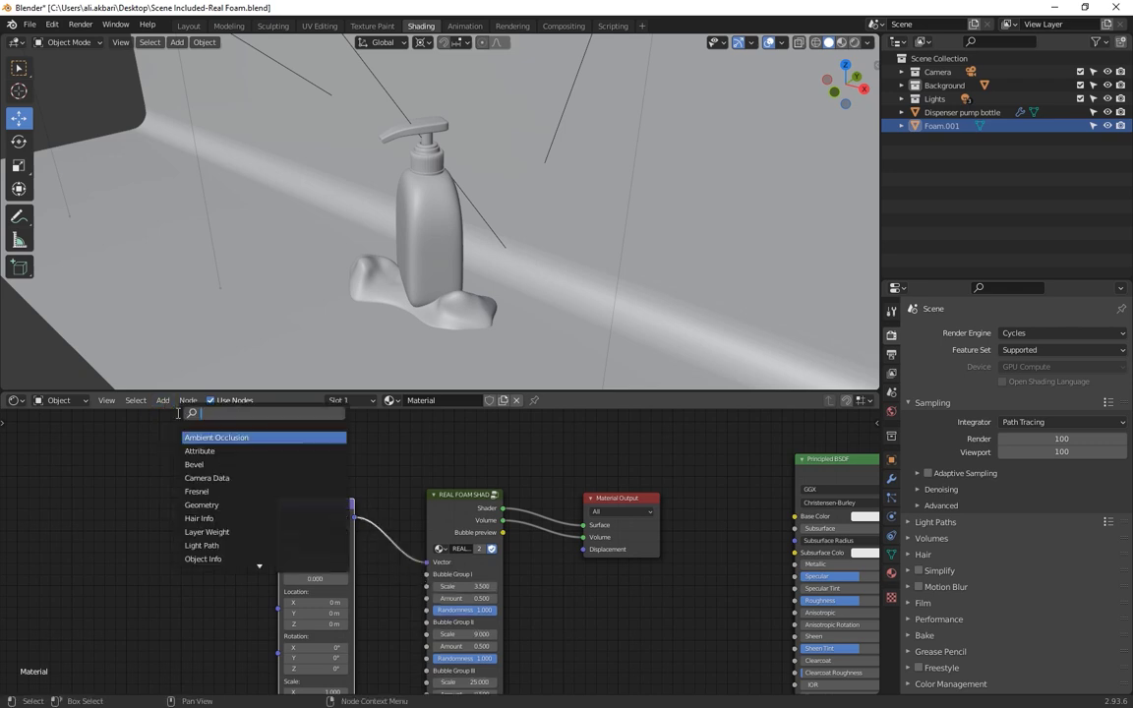
type("COOR")
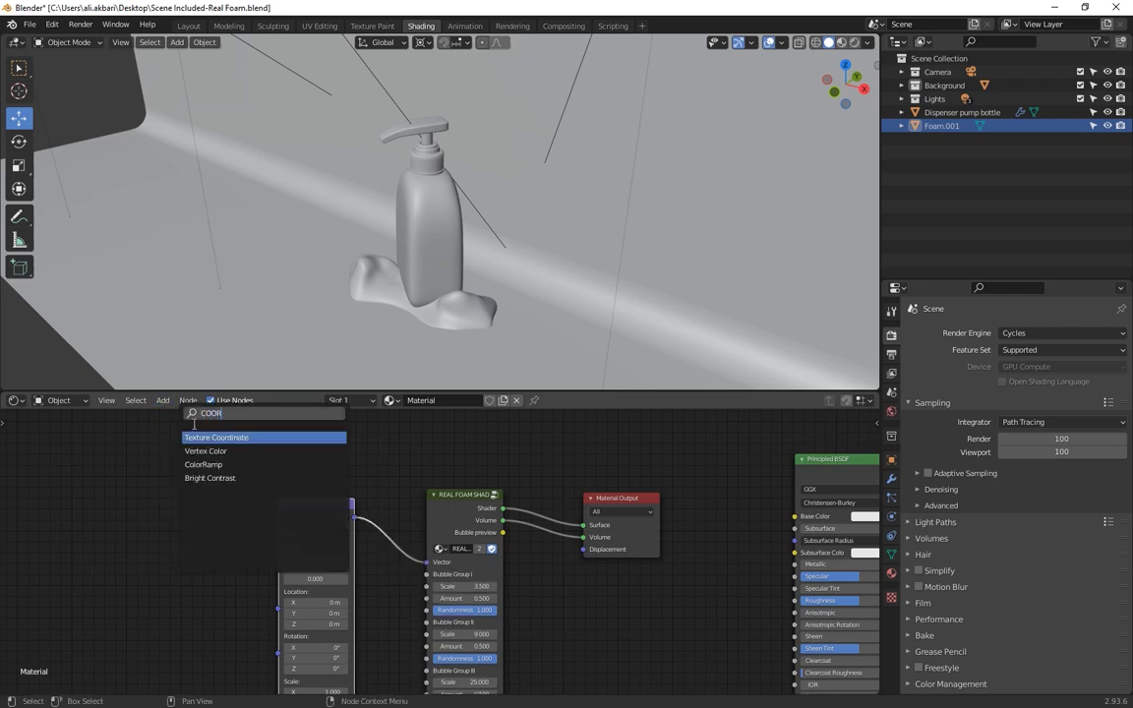
key("Return")
left_click(192, 578)
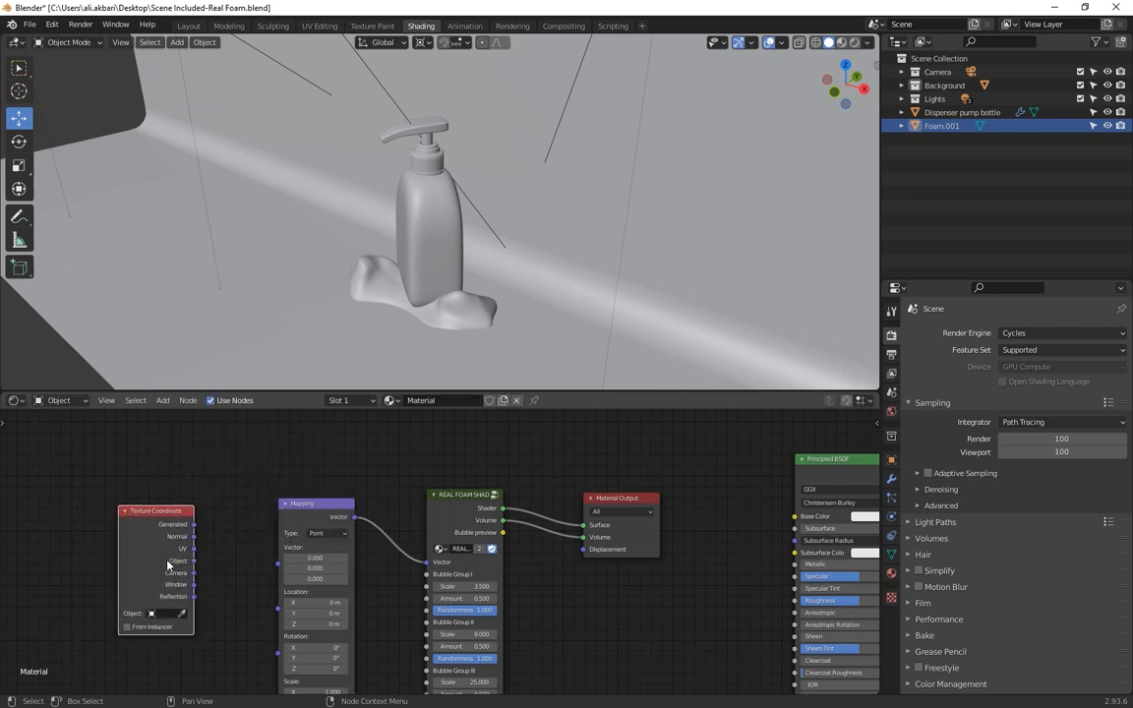
left_click_drag(194, 574, 278, 567)
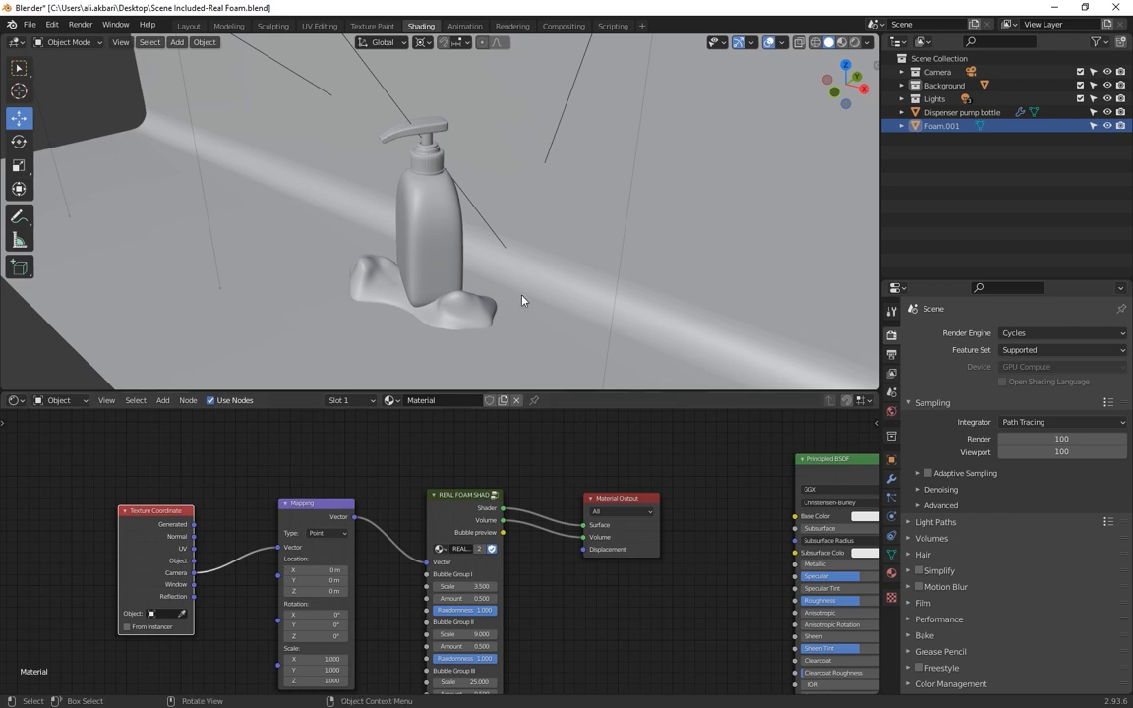
View through the camera, select the foam base with its material shown, and preview Rendered shading.
key("KP_0")
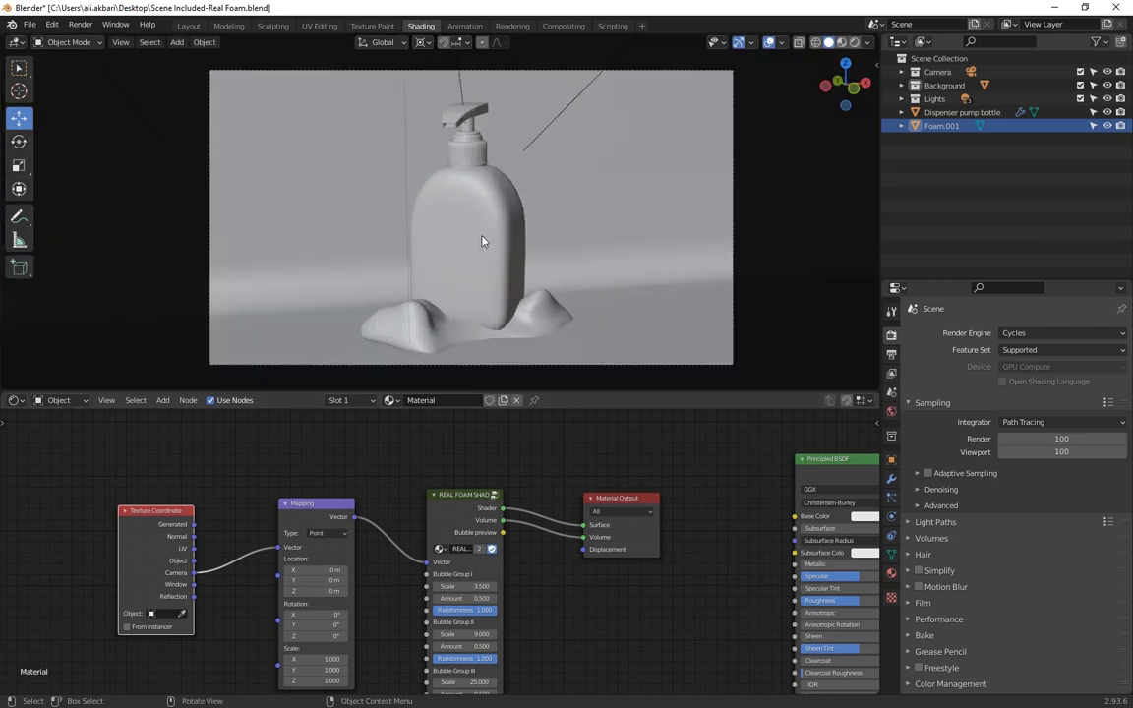
left_click(544, 315)
left_click(890, 574)
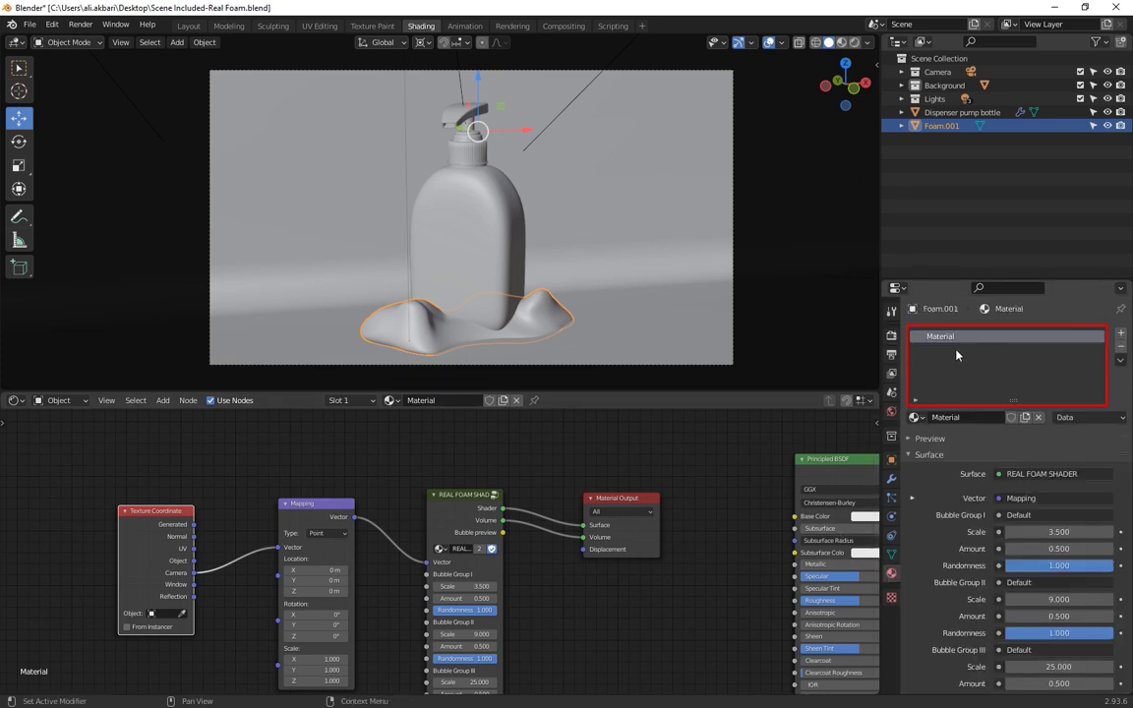
left_click(854, 44)
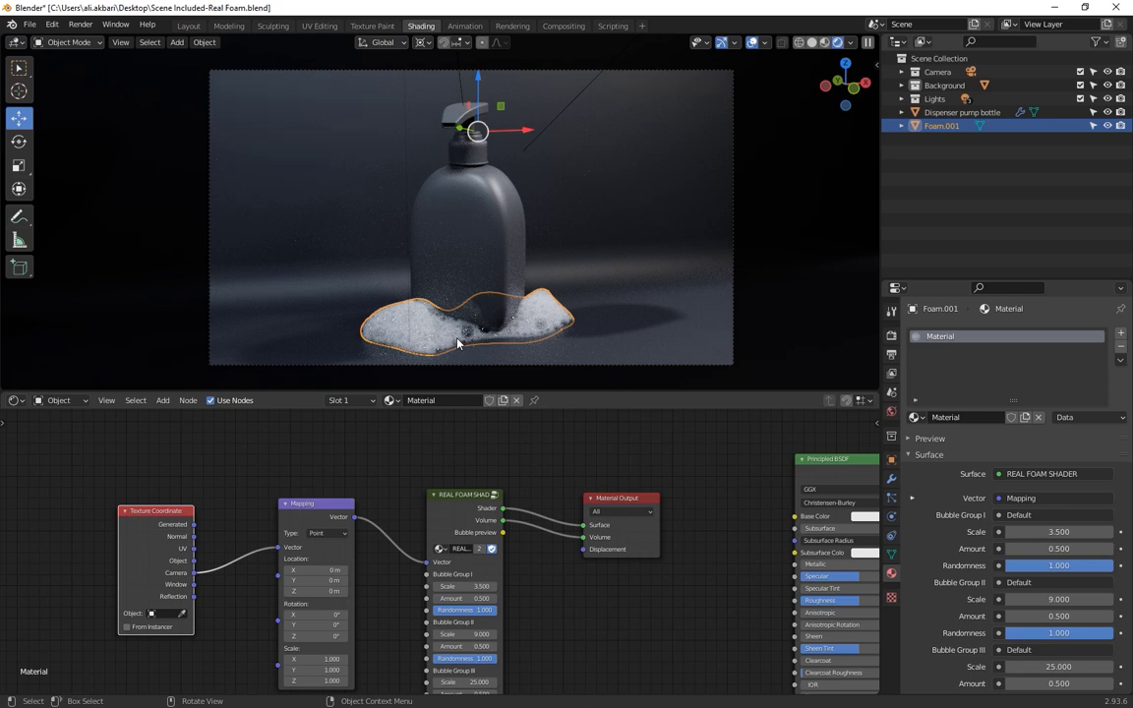
left_click(868, 44)
left_click(177, 42)
mouse_move(196, 58)
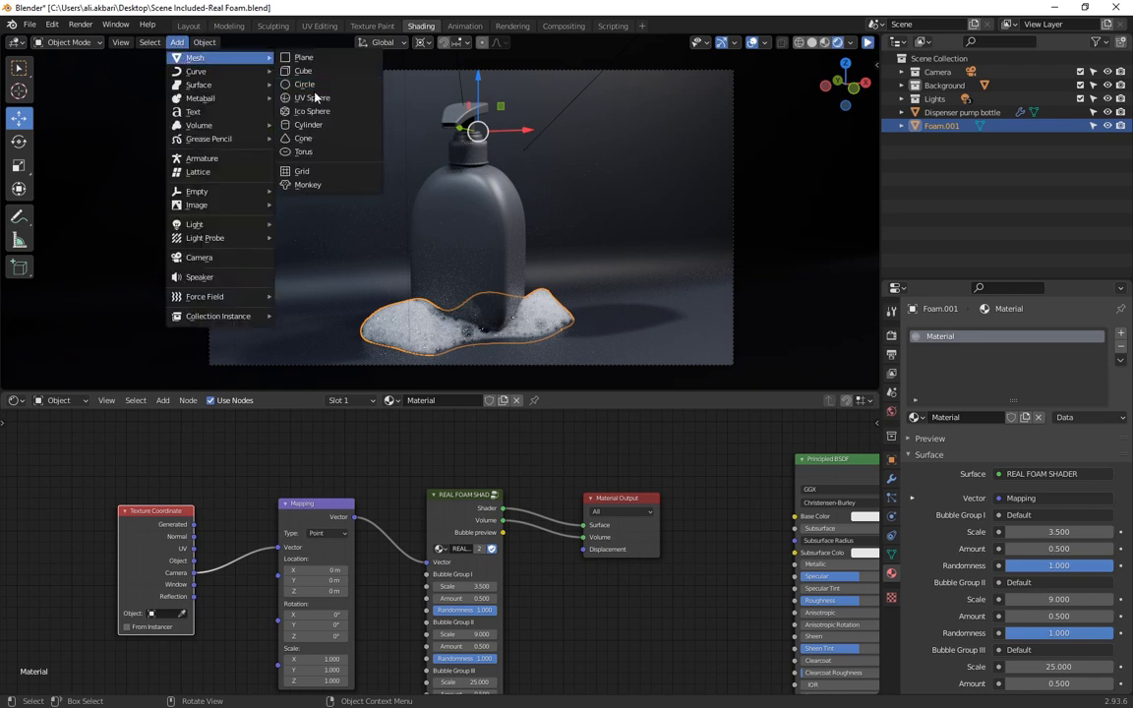
Add a UV sphere and move it with Y and X axis locks up toward the bottle top.
left_click(315, 98)
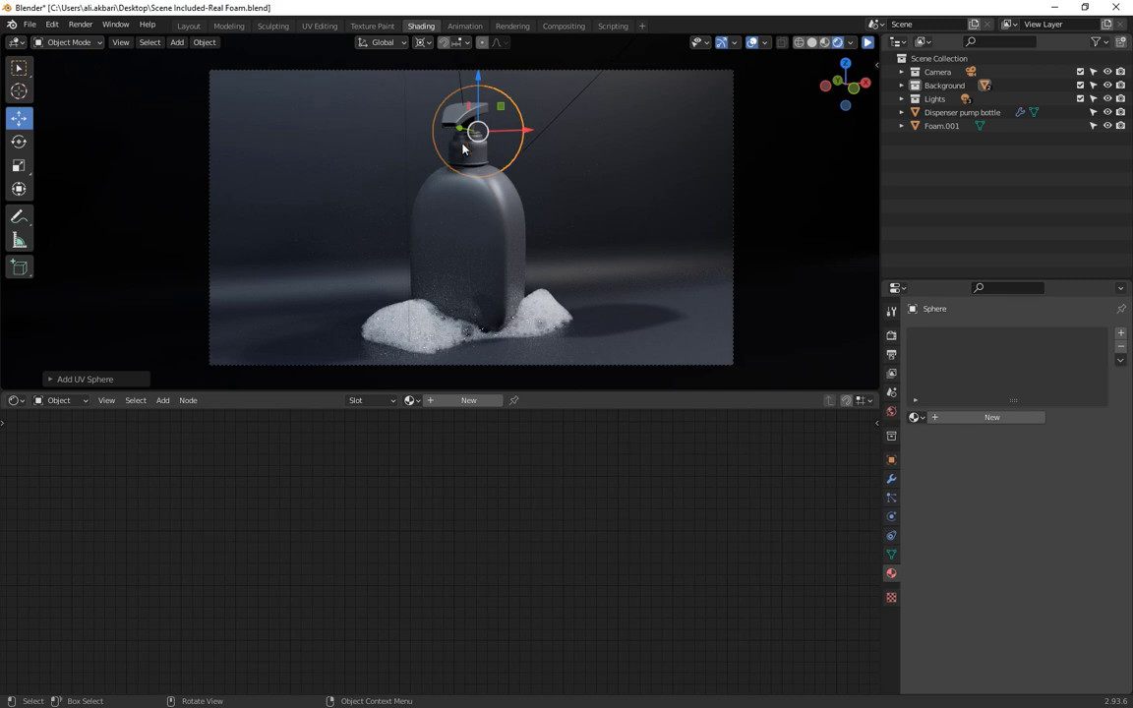
key("g")
key("y")
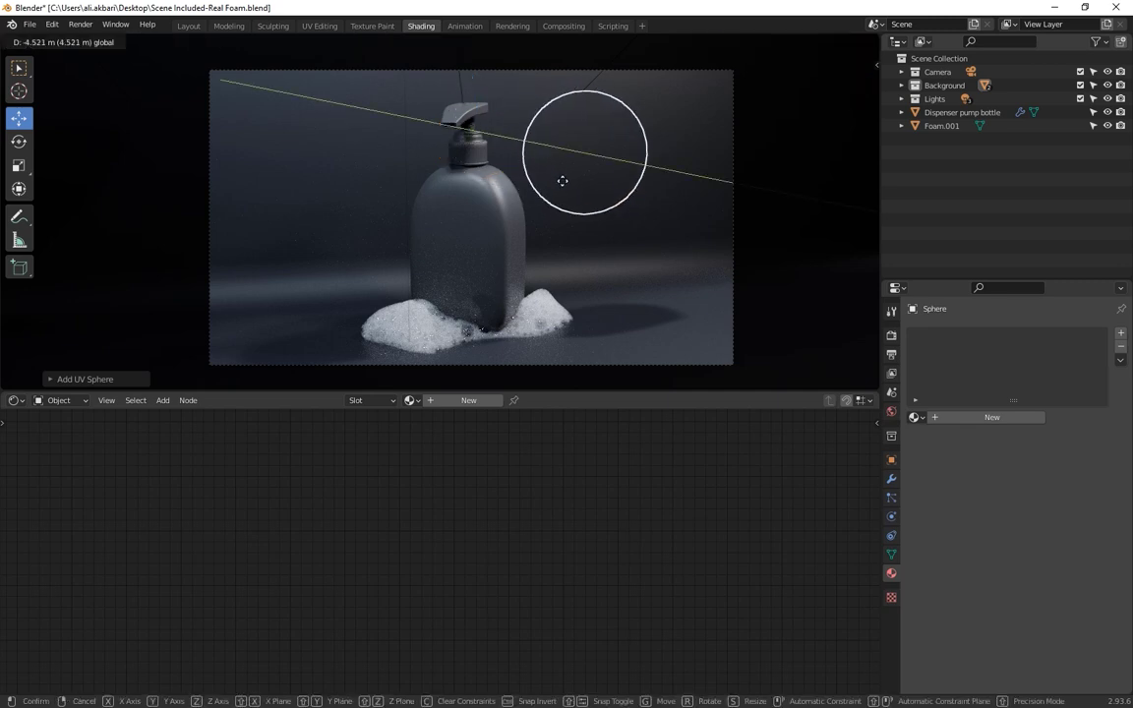
left_click(609, 182)
key("g")
key("x")
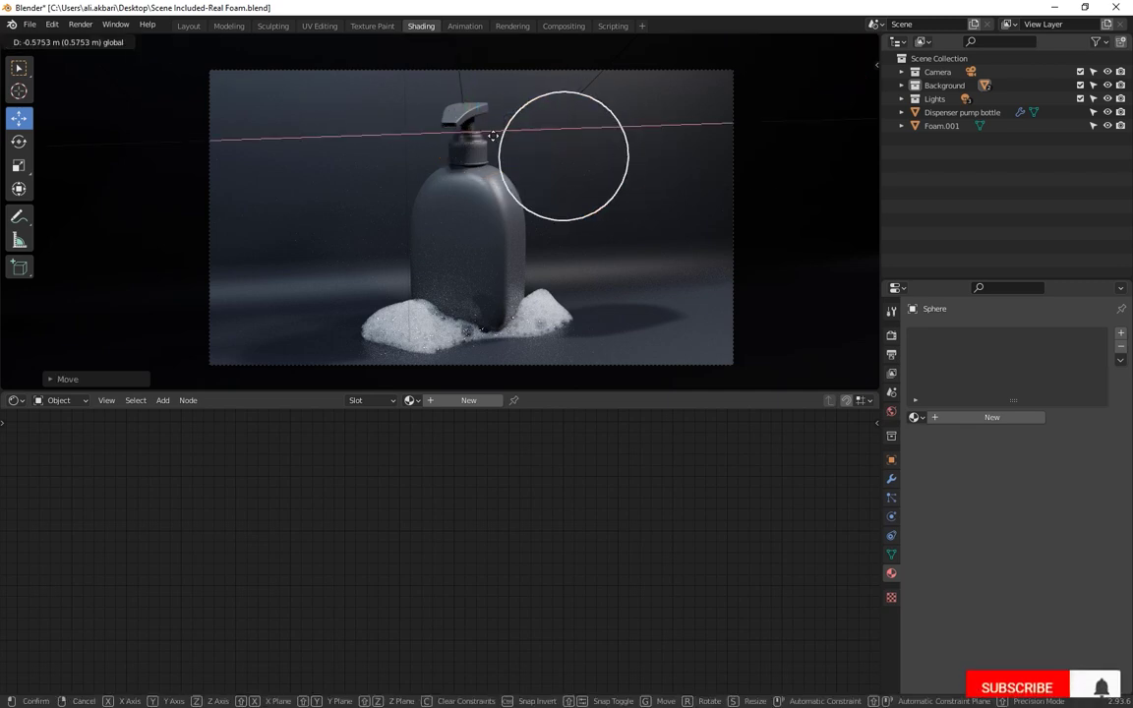
left_click(460, 148)
key("z")
left_click(686, 185)
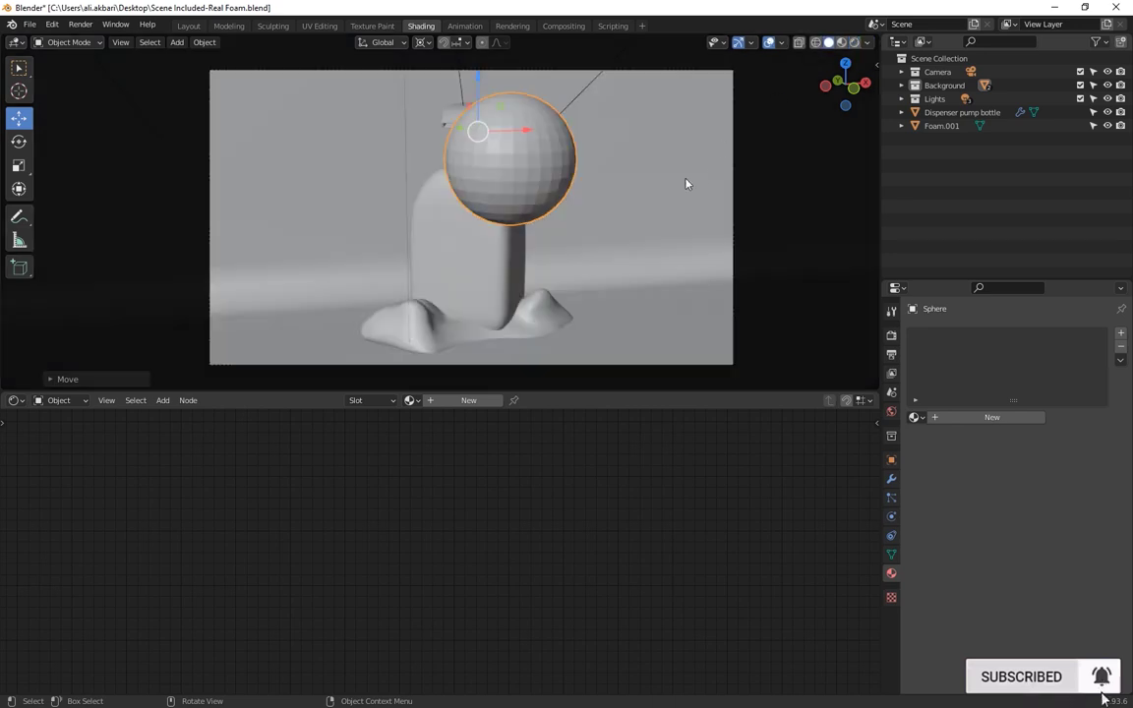
middle_click_drag(650, 180, 556, 209)
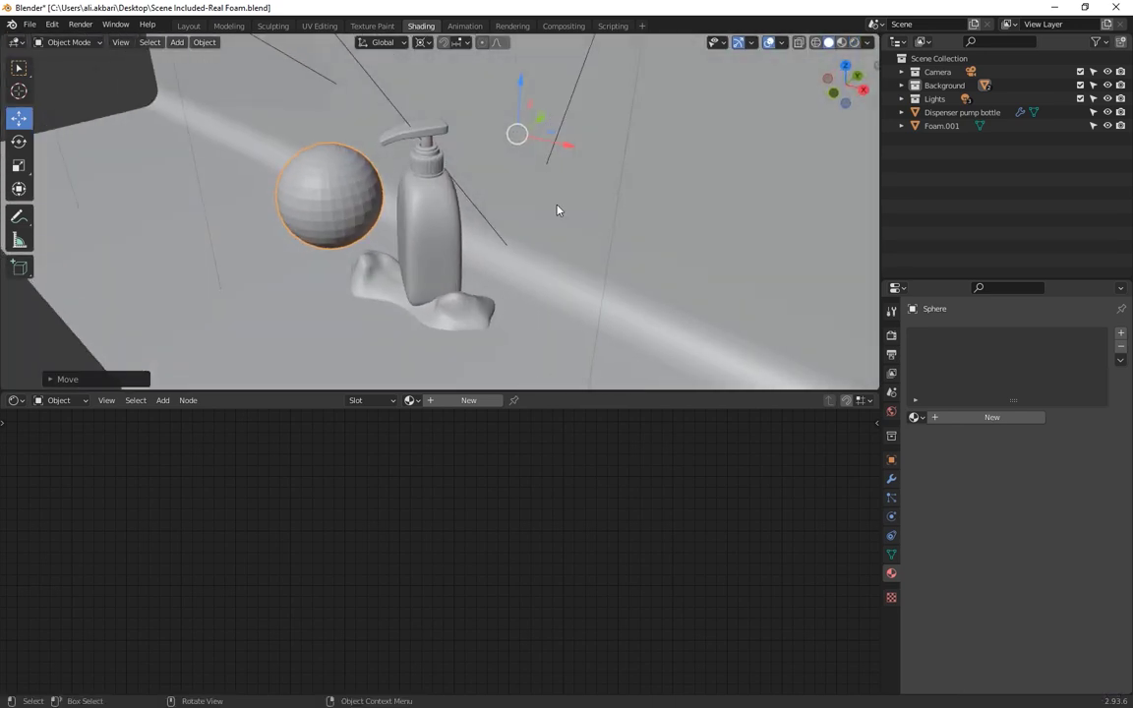
Reposition the sphere with Z, X and X–Z plane moves until it rests against the bottle's side.
key("g")
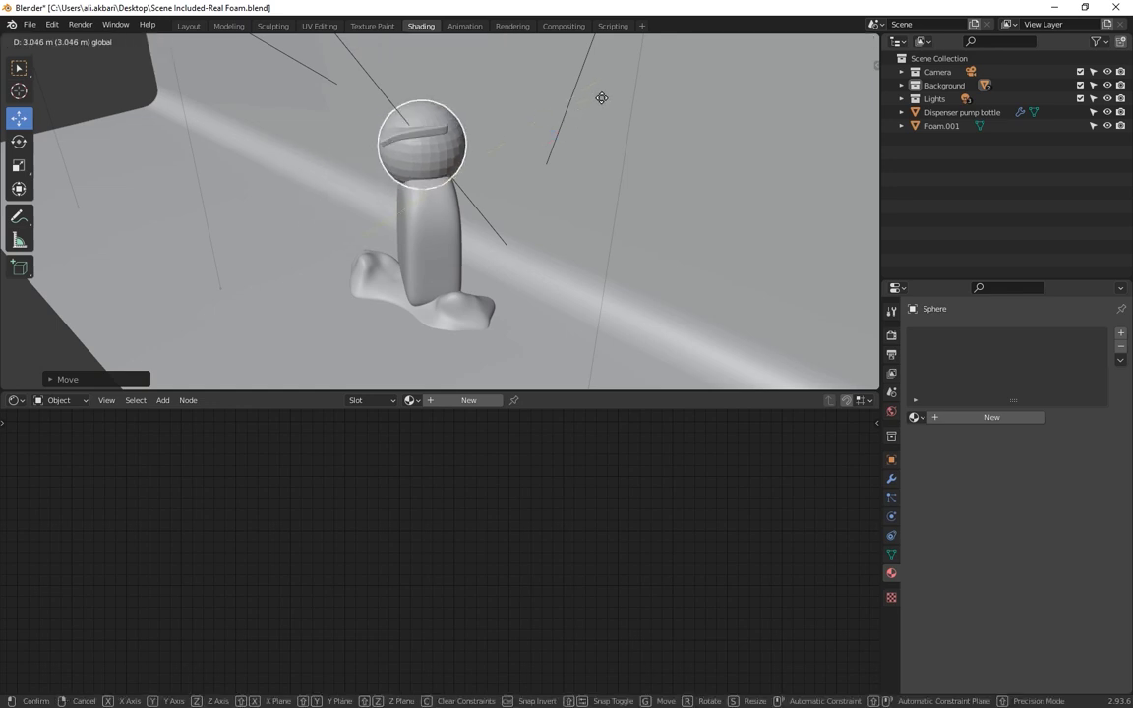
left_click(602, 99)
key("g")
key("z")
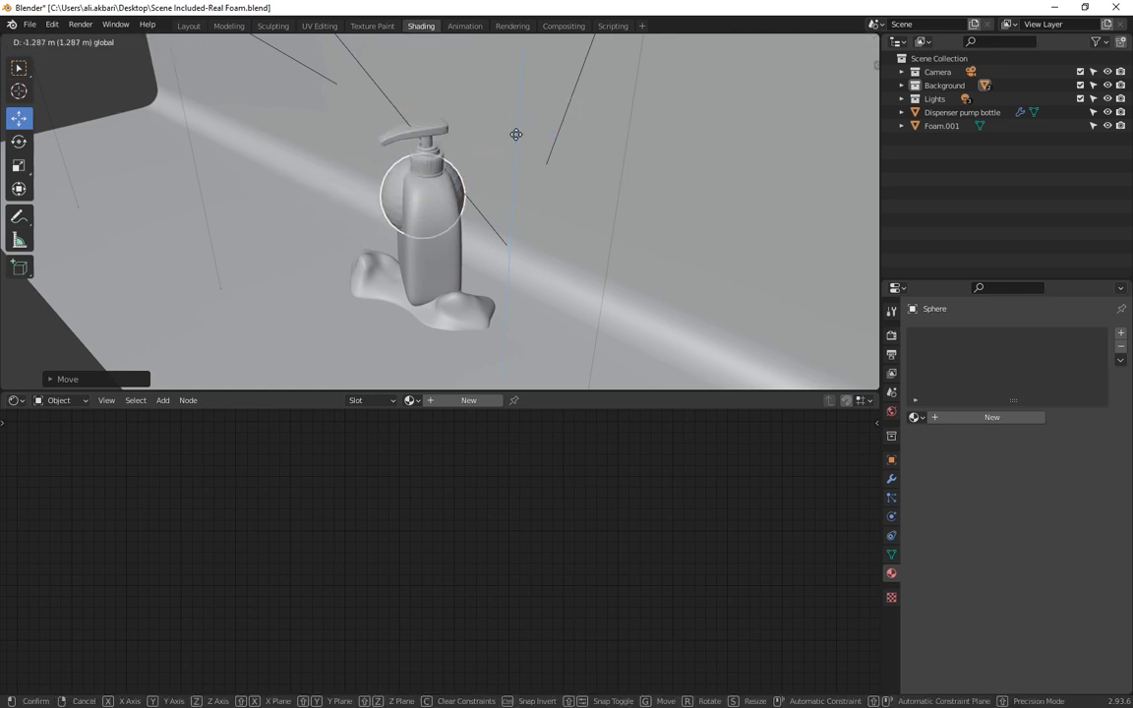
left_click(516, 133)
key("g")
key("x")
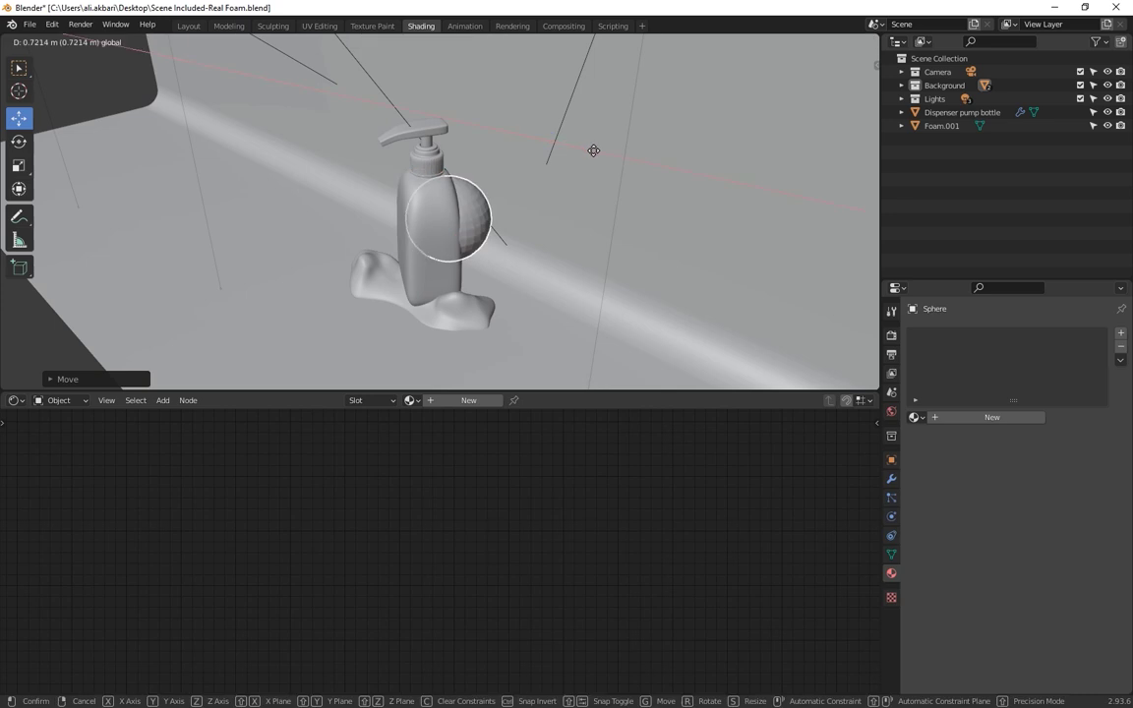
left_click(593, 150)
key("g")
key("shift+y")
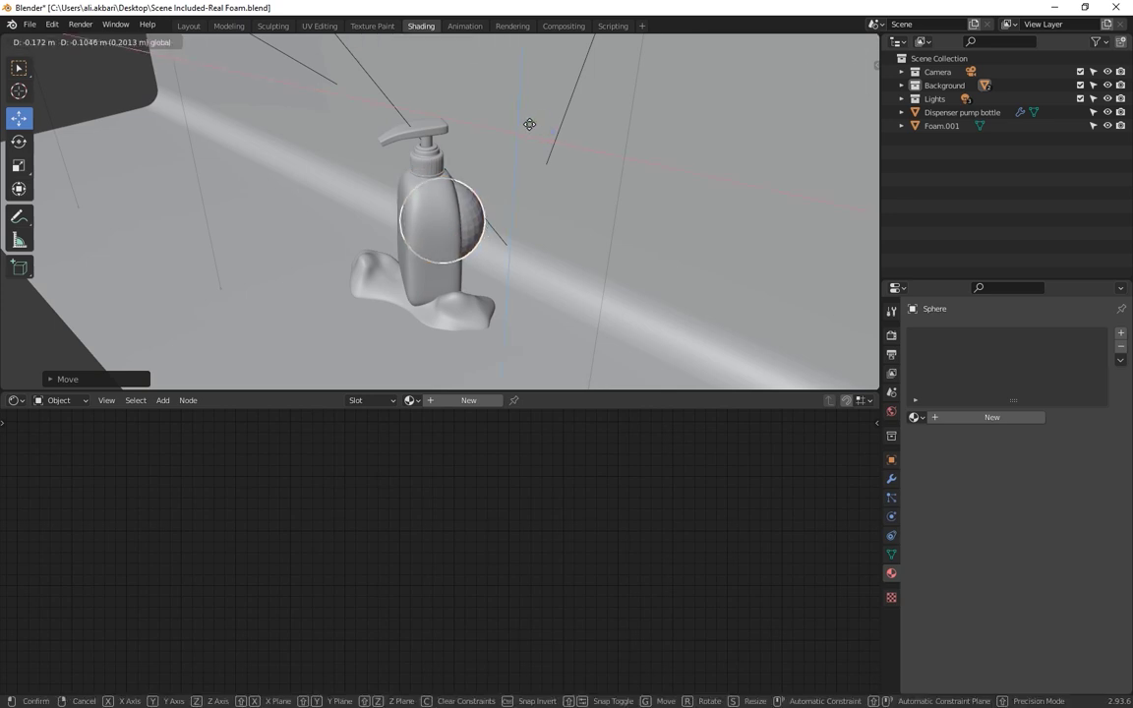
left_click(499, 139)
mouse_move(499, 139)
middle_mouse_down()
mouse_move(386, 228)
mouse_move(470, 235)
mouse_move(457, 156)
middle_mouse_up()
key("g")
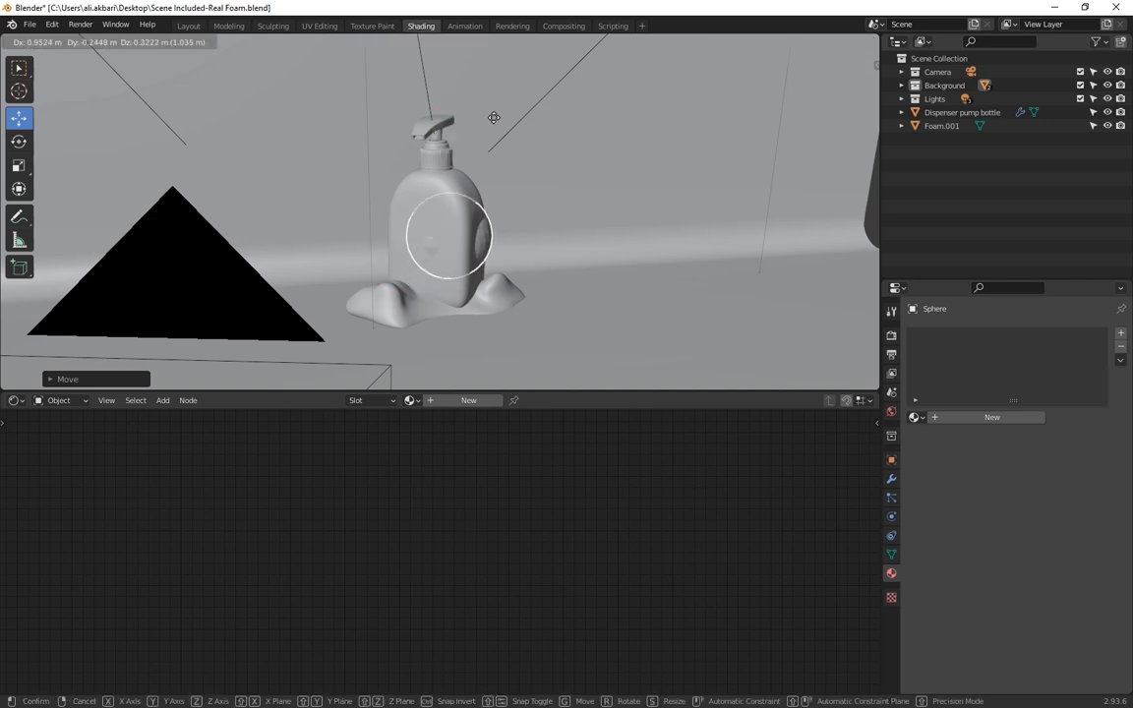
left_click(505, 108)
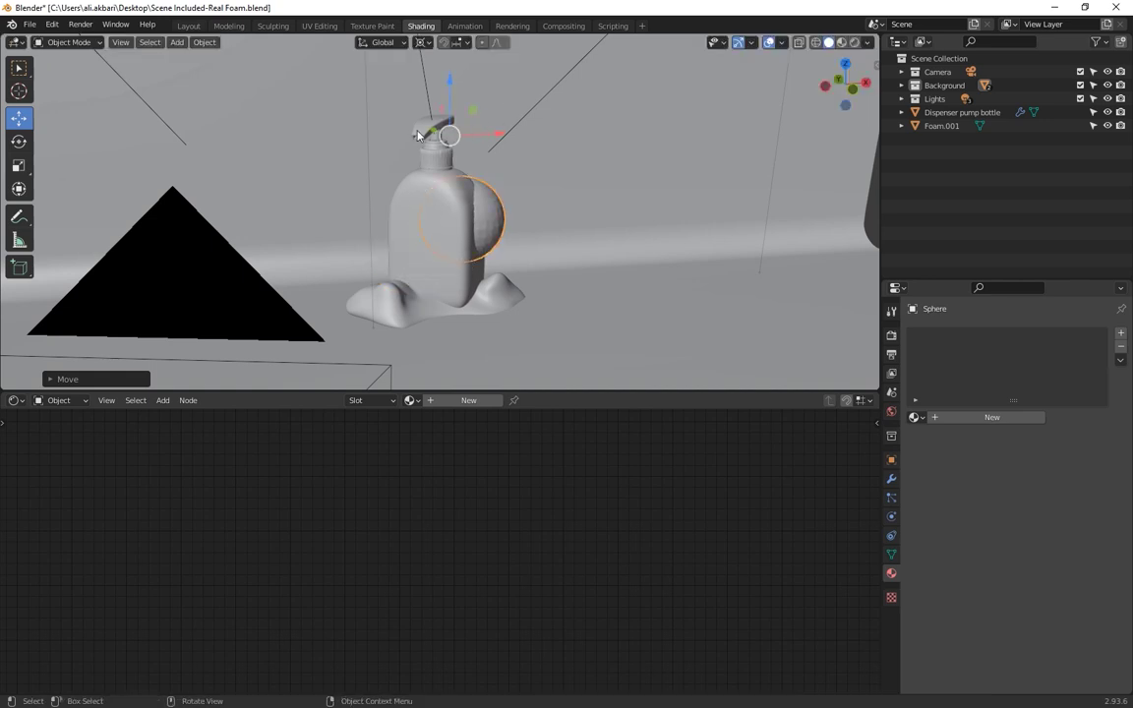
key("g")
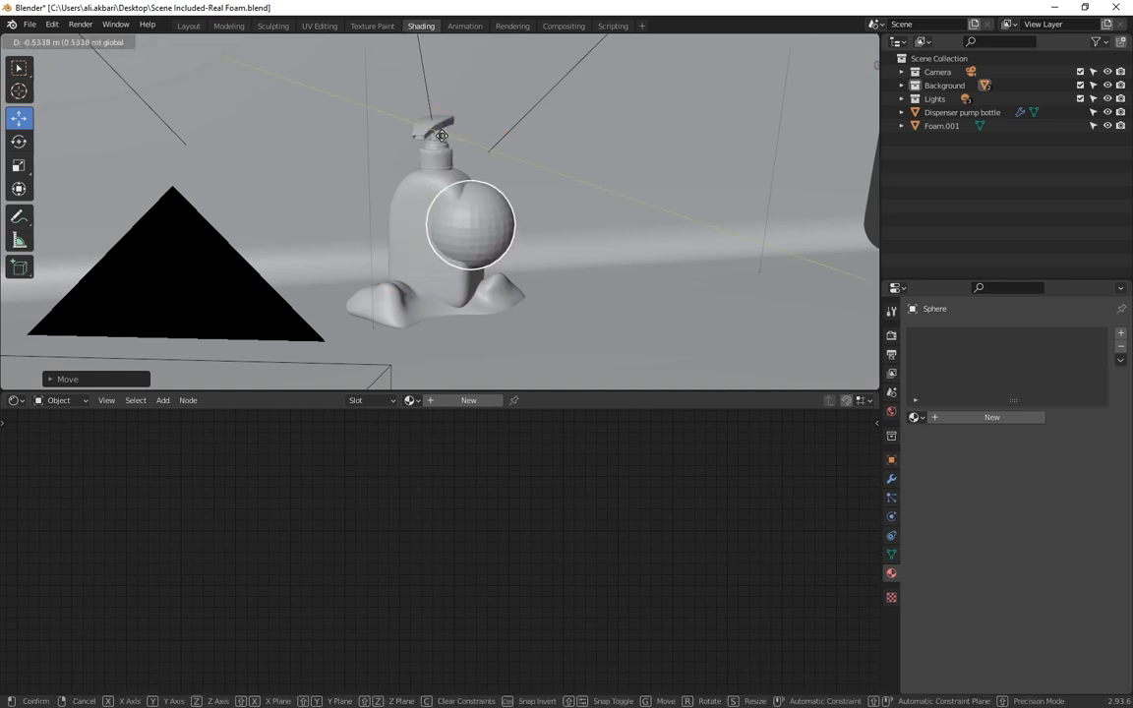
left_click(443, 138)
Apply Shade Smooth to the sphere.
right_click(444, 215)
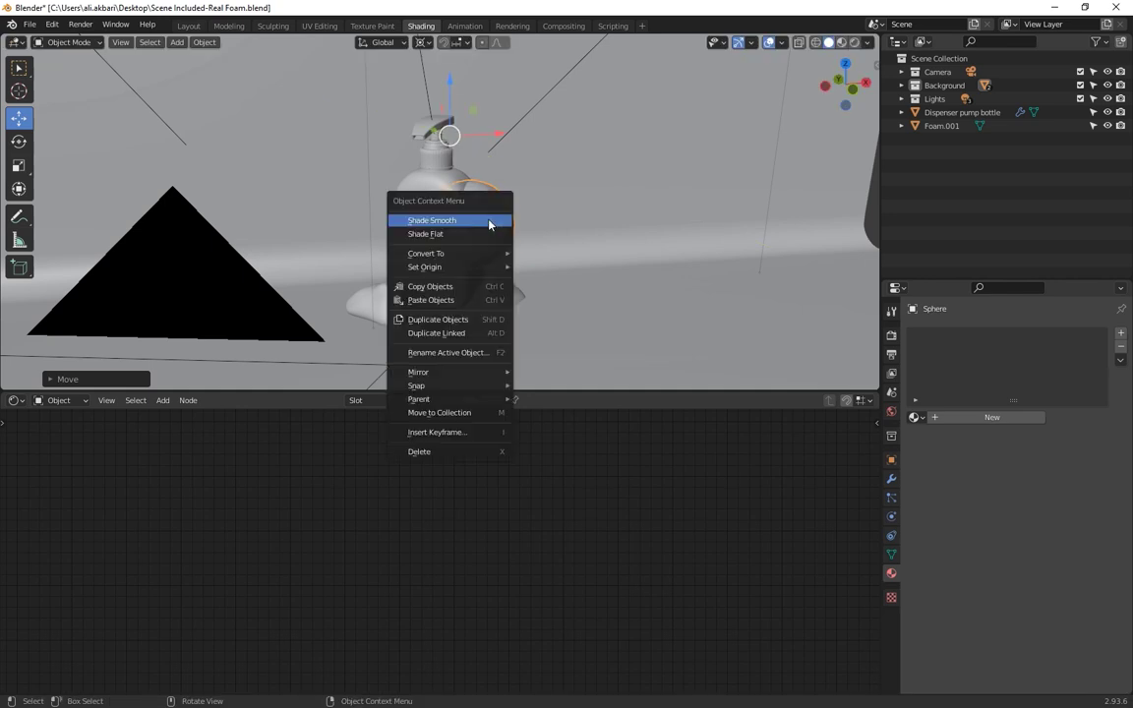
left_click(488, 224)
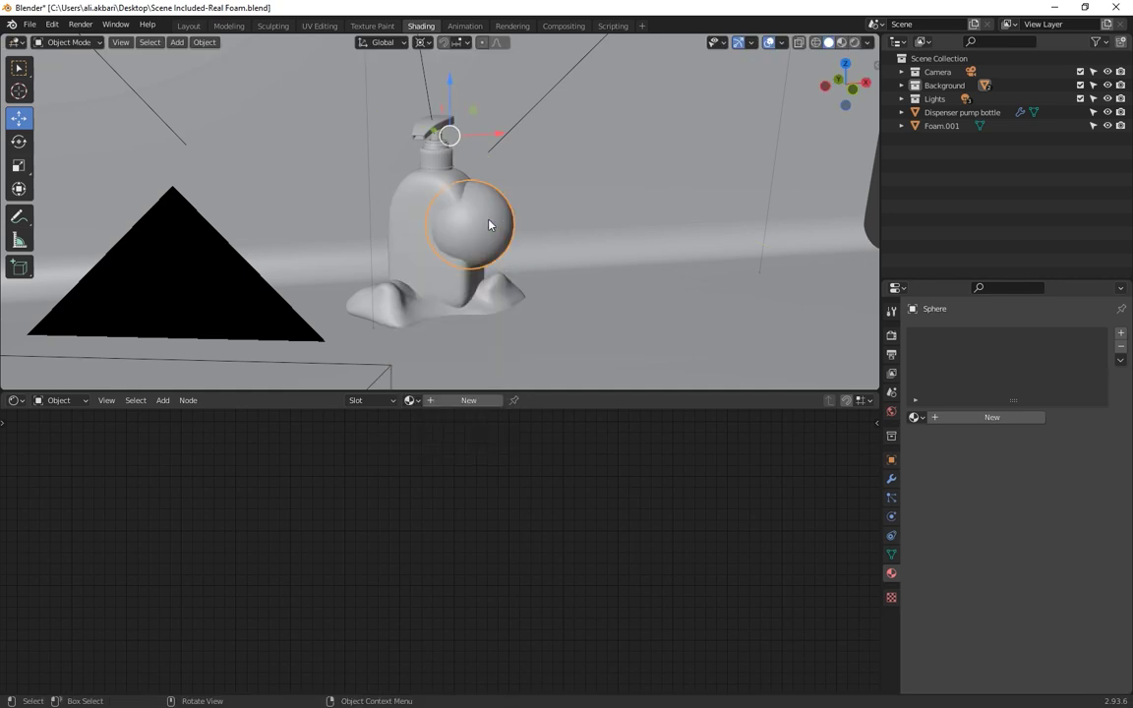
left_click(70, 47)
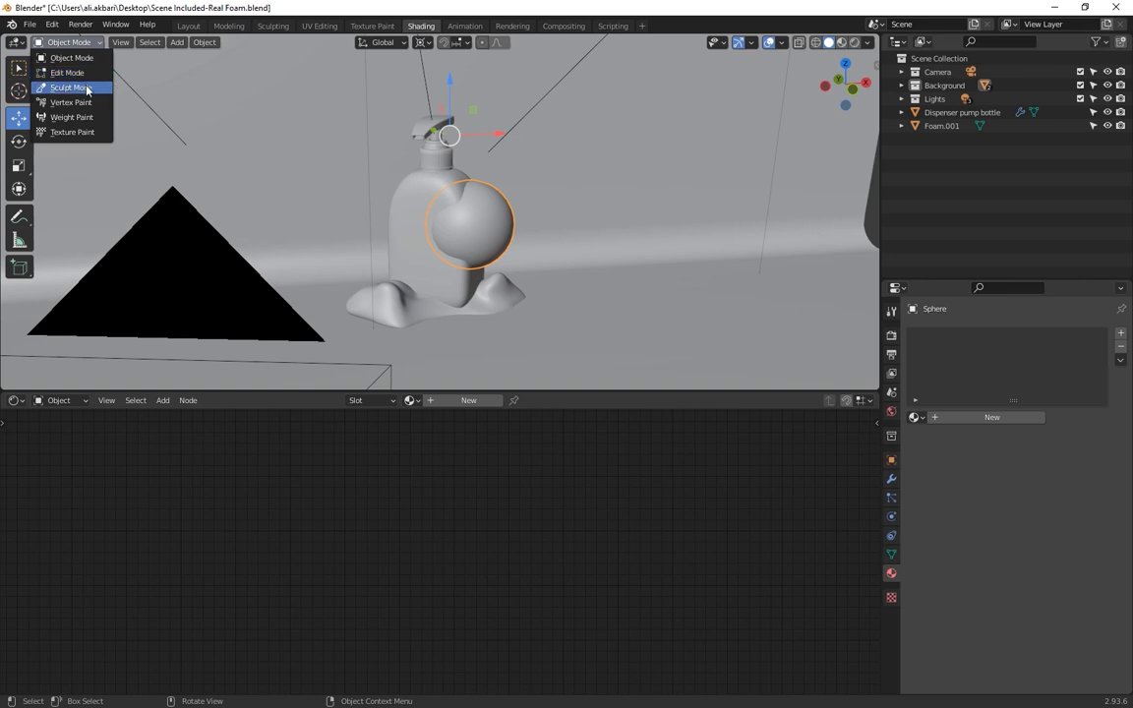
Enter Sculpt Mode and pick the Elastic Deform brush.
left_click(79, 84)
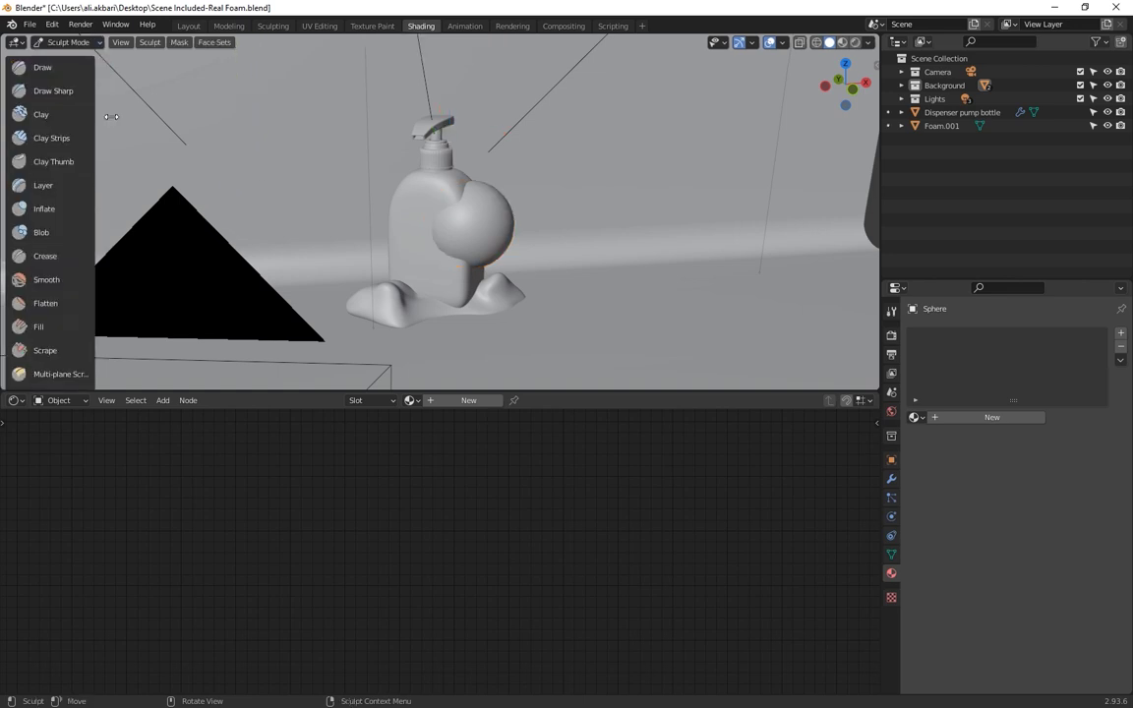
left_click_drag(37, 117, 116, 147)
scroll(76, 157, "down", 2)
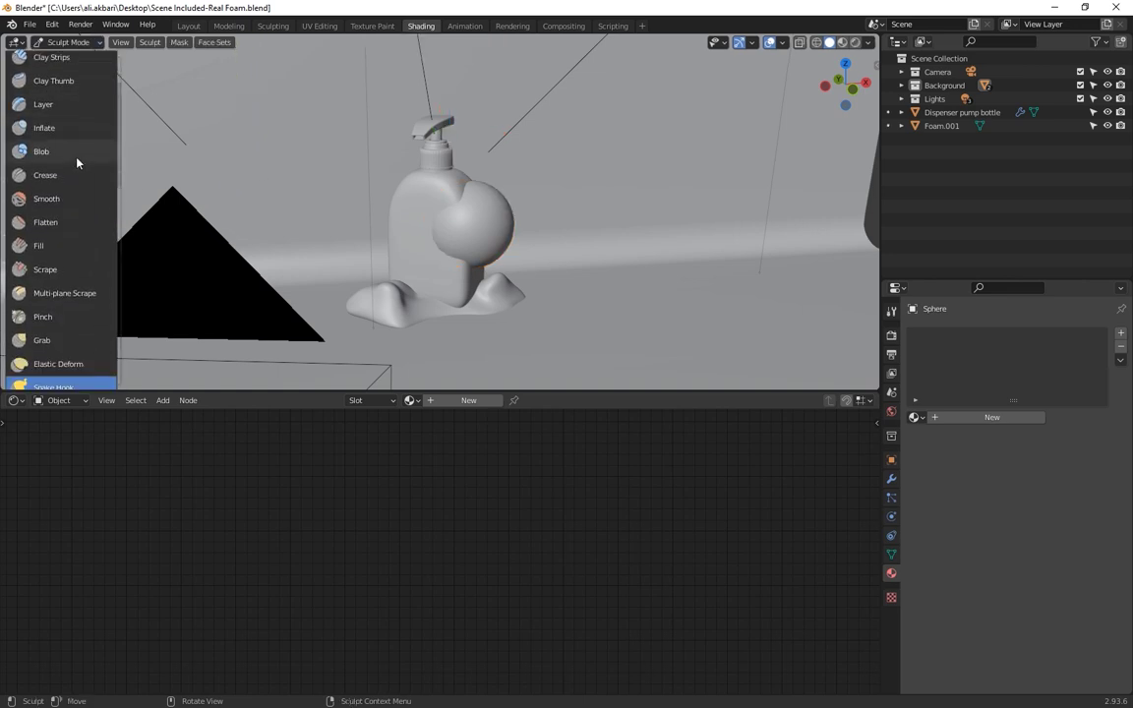
left_click(59, 363)
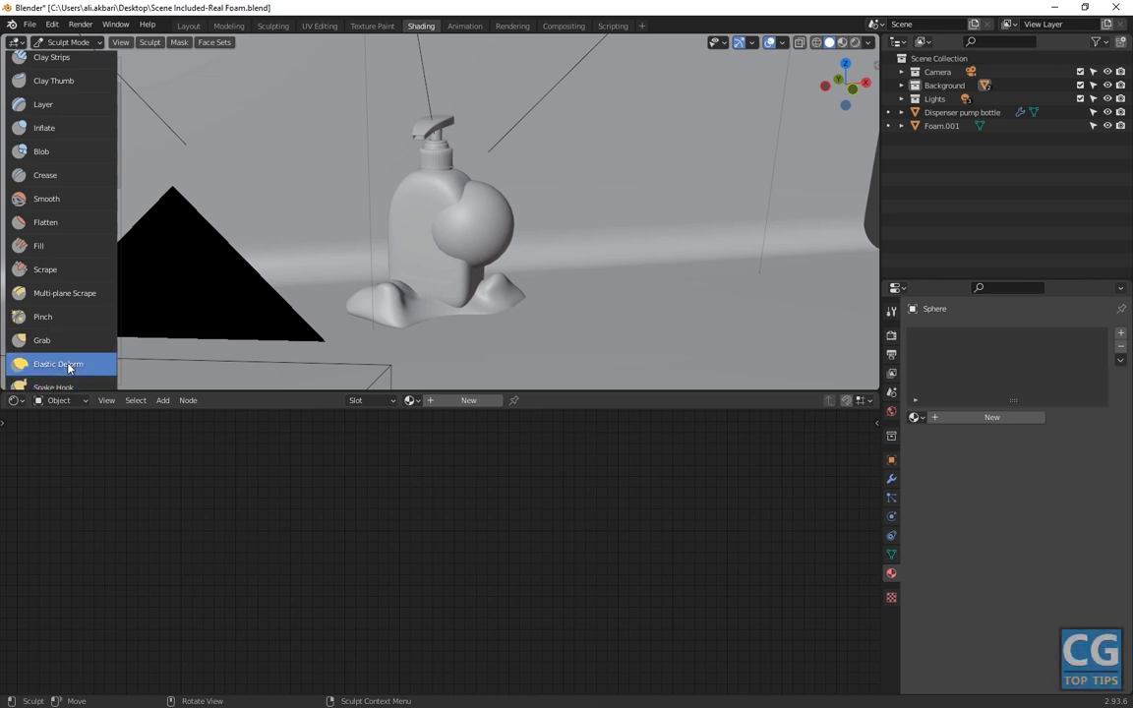
Set the brush radius to about 51 px and stroke the sphere down and back up into a curl.
right_click(439, 246)
left_click_drag(397, 226, 341, 237)
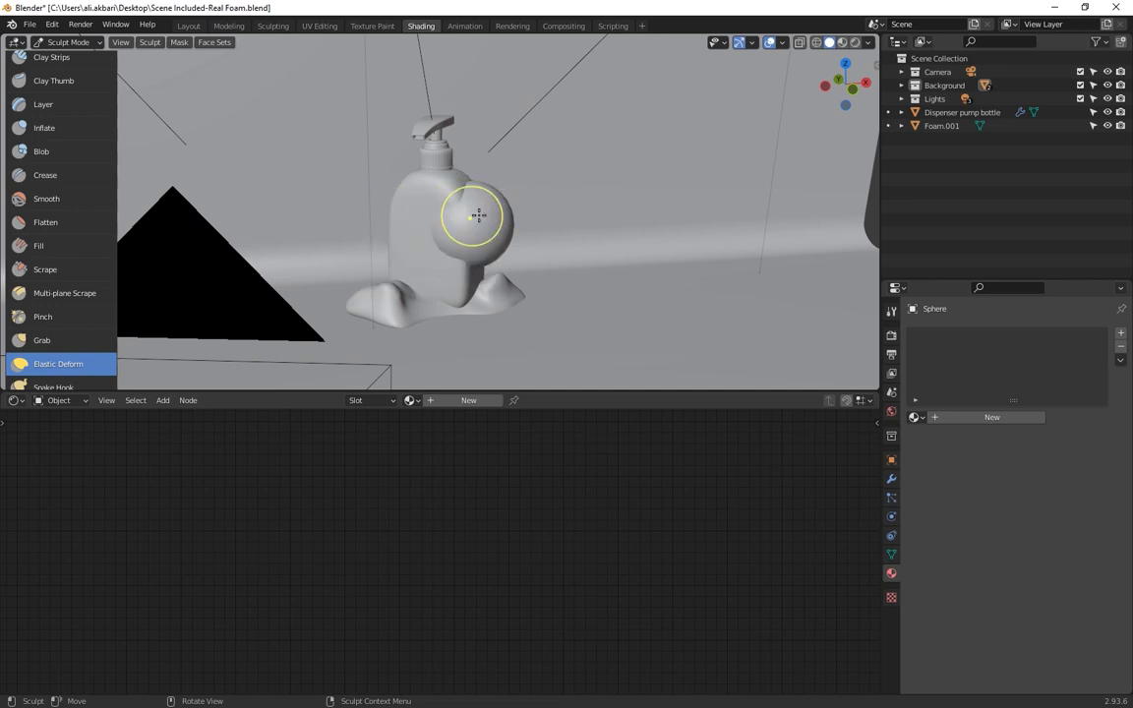
left_click_drag(474, 208, 447, 253)
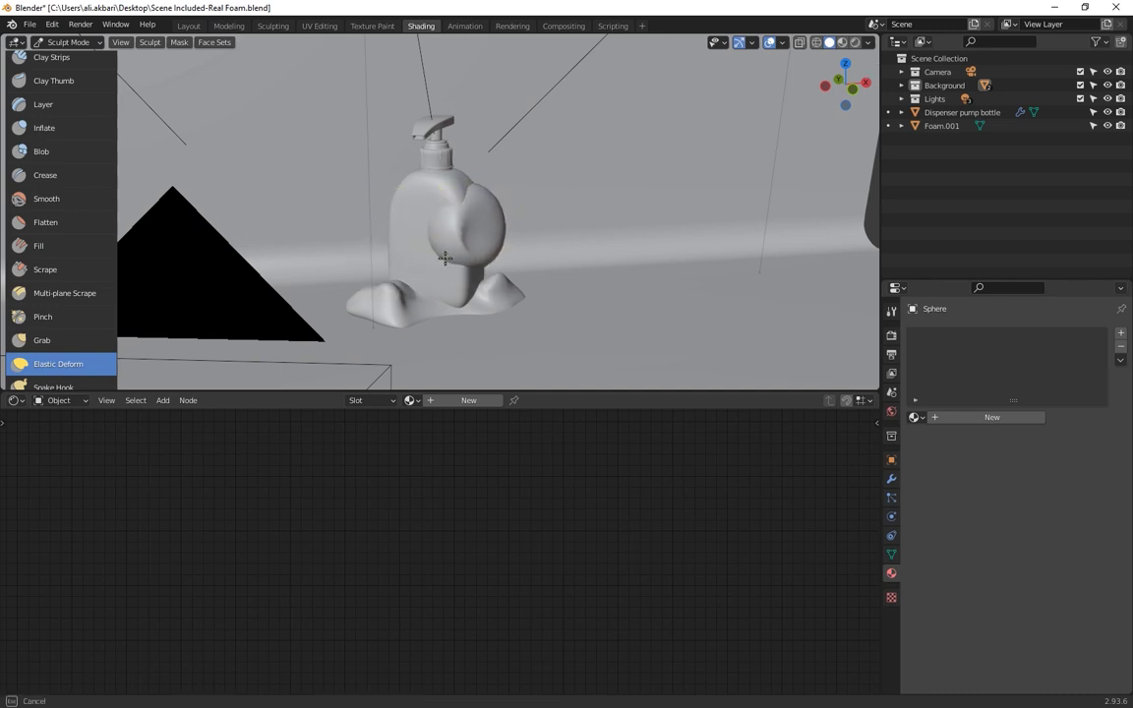
mouse_move(446, 253)
left_mouse_down()
mouse_move(488, 228)
mouse_move(446, 211)
left_mouse_up()
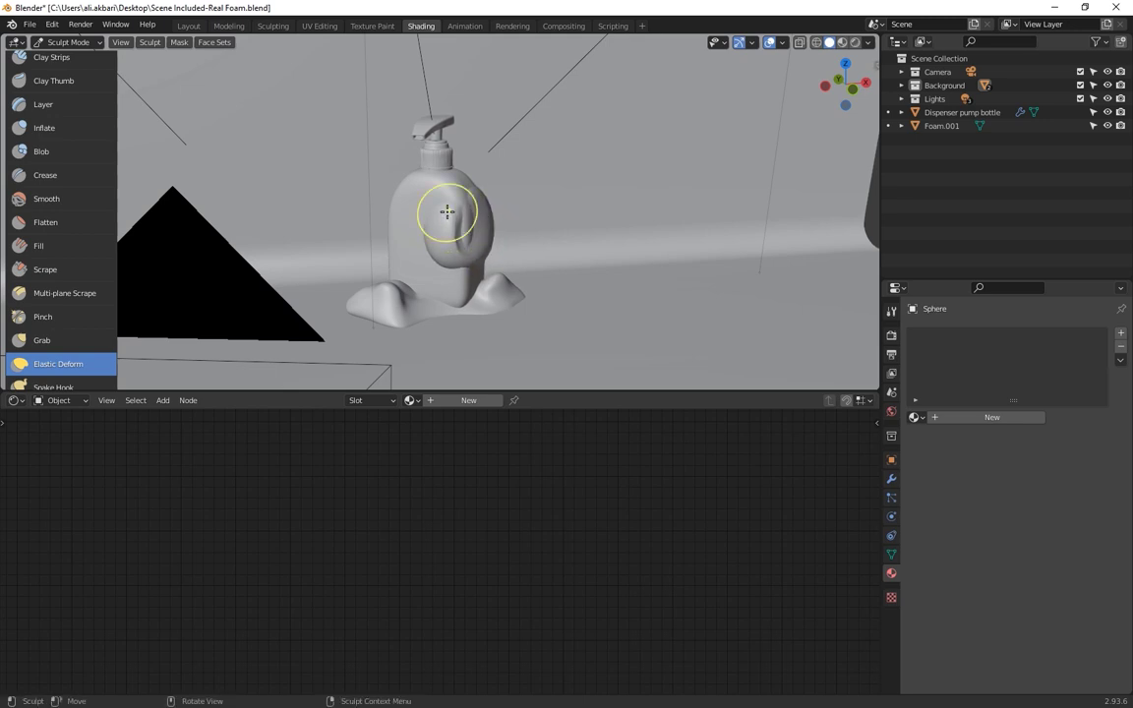
Switch back to Object Mode and show the camera view with Rendered shading.
left_click(89, 44)
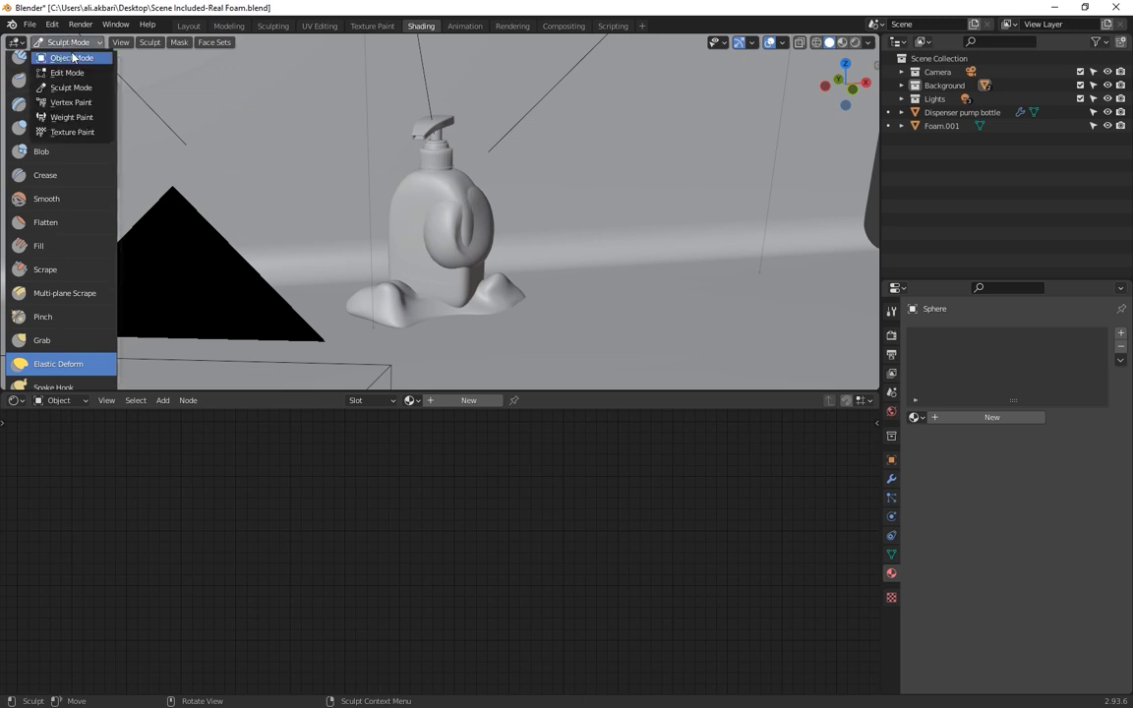
left_click(72, 57)
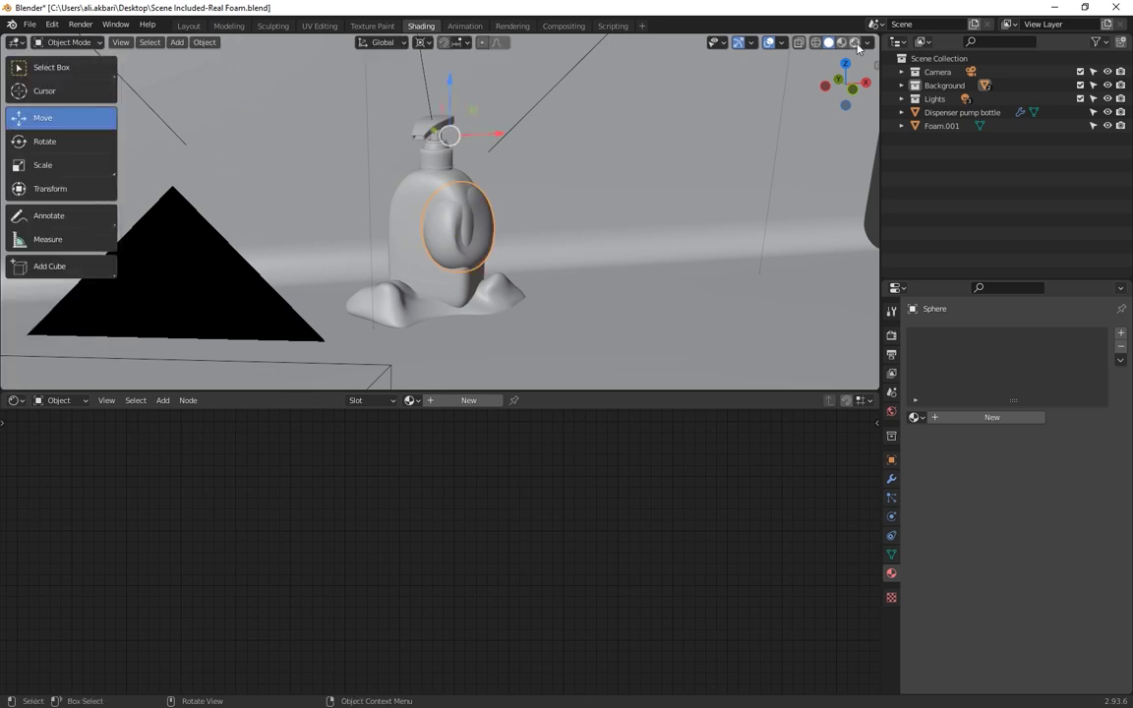
key("KP_0")
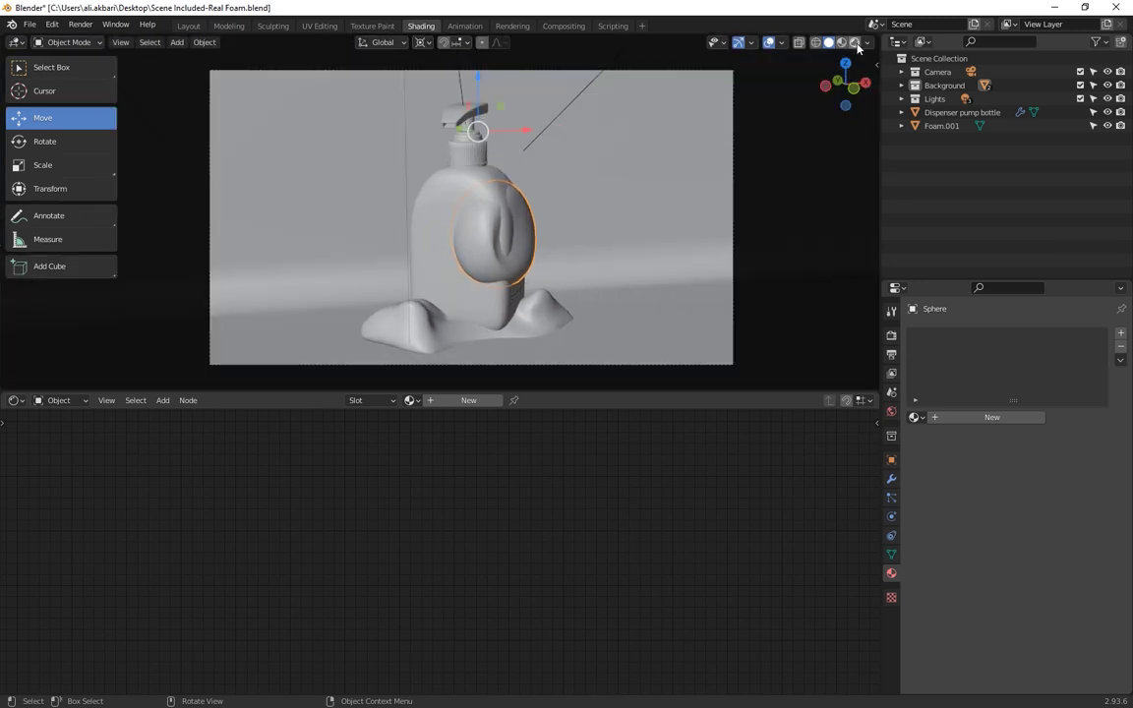
left_click(856, 46)
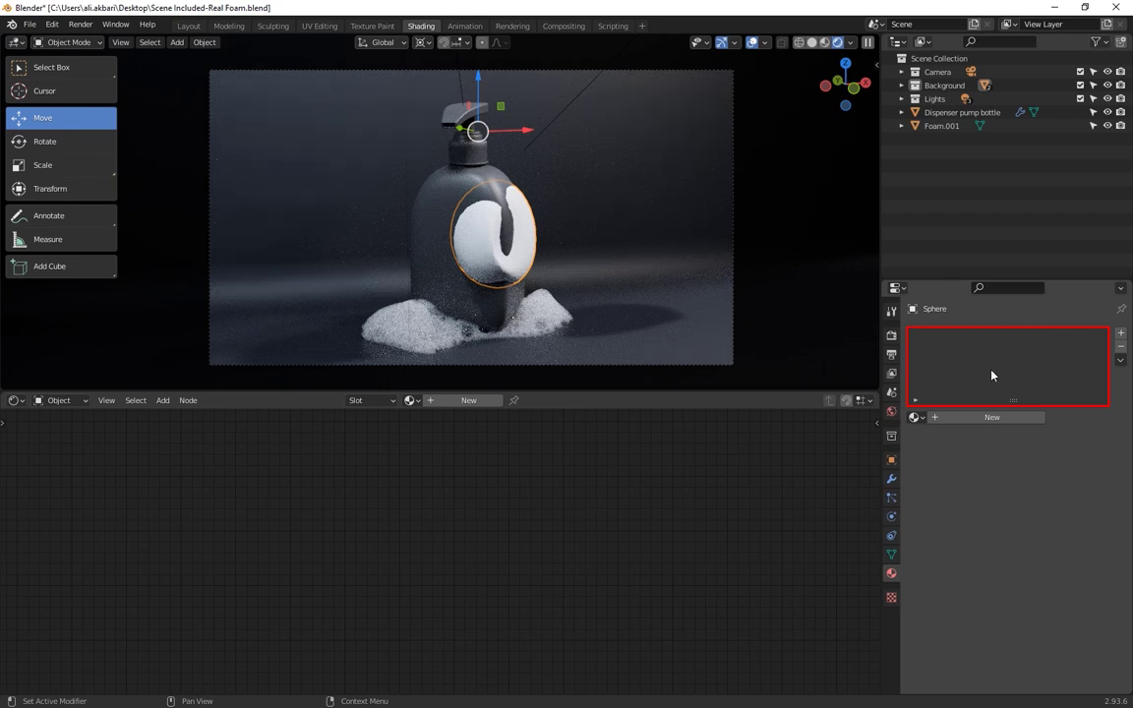
Give the sphere new material Material.001, unlink its Material Output and move it left of the Principled BSDF.
left_click(457, 400)
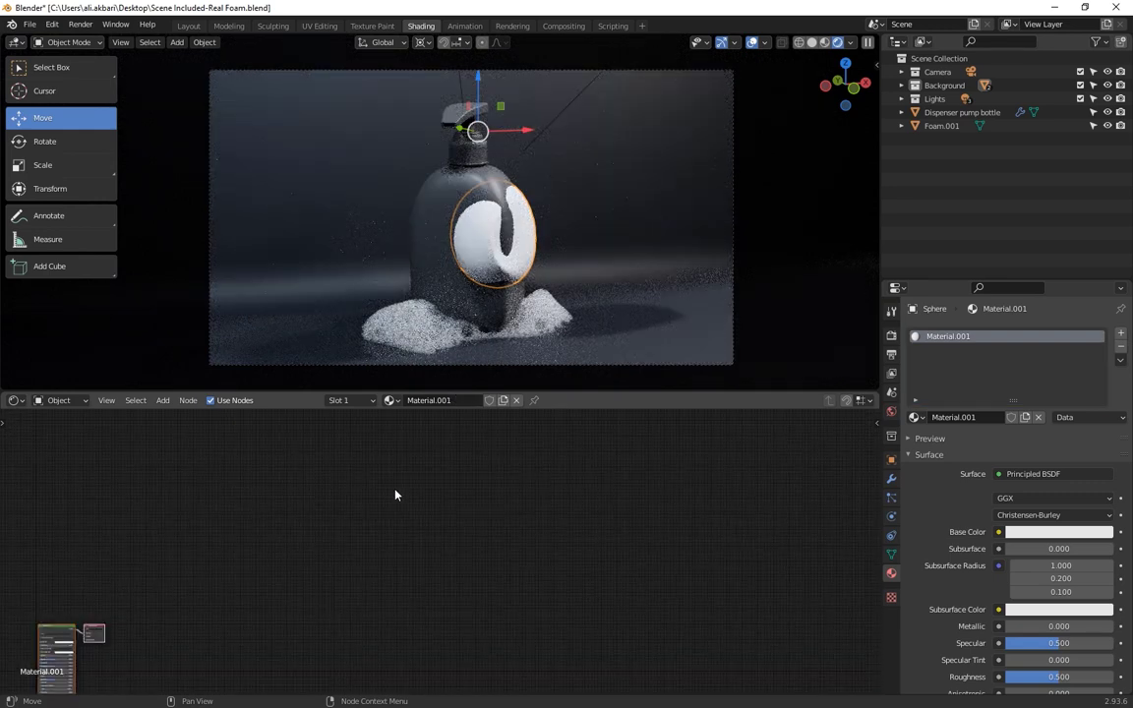
left_click_drag(56, 638, 629, 477)
scroll(674, 493, "up", 3)
scroll(740, 488, "up", 1)
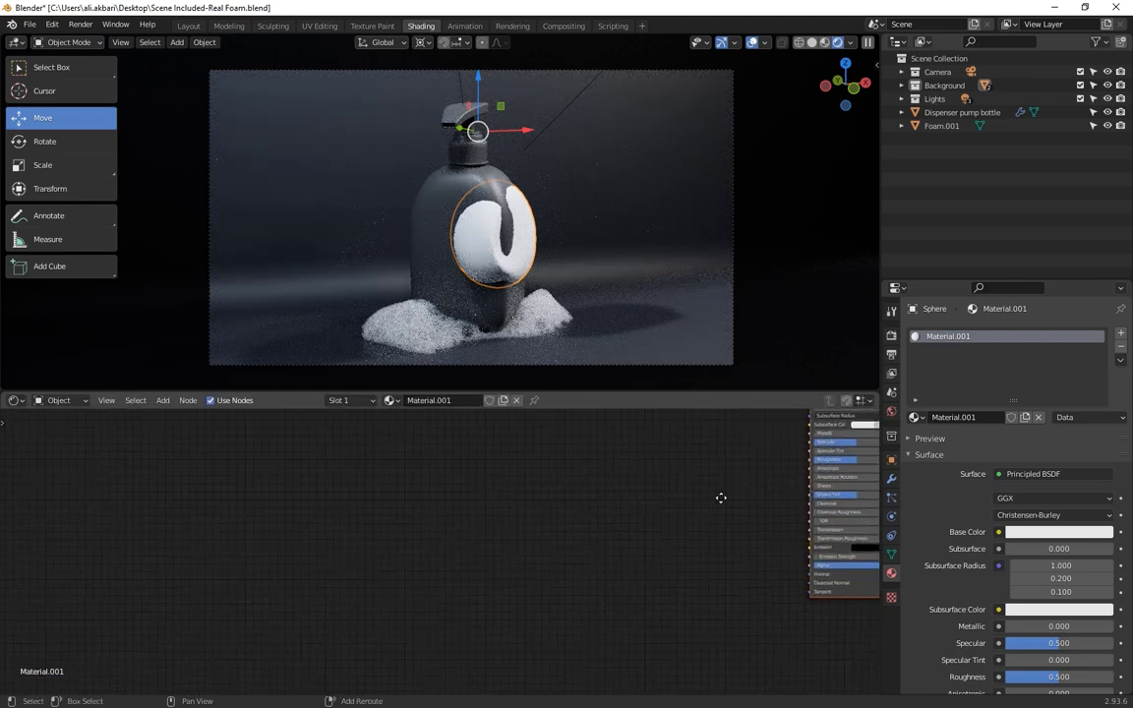
middle_click_drag(721, 496, 510, 589)
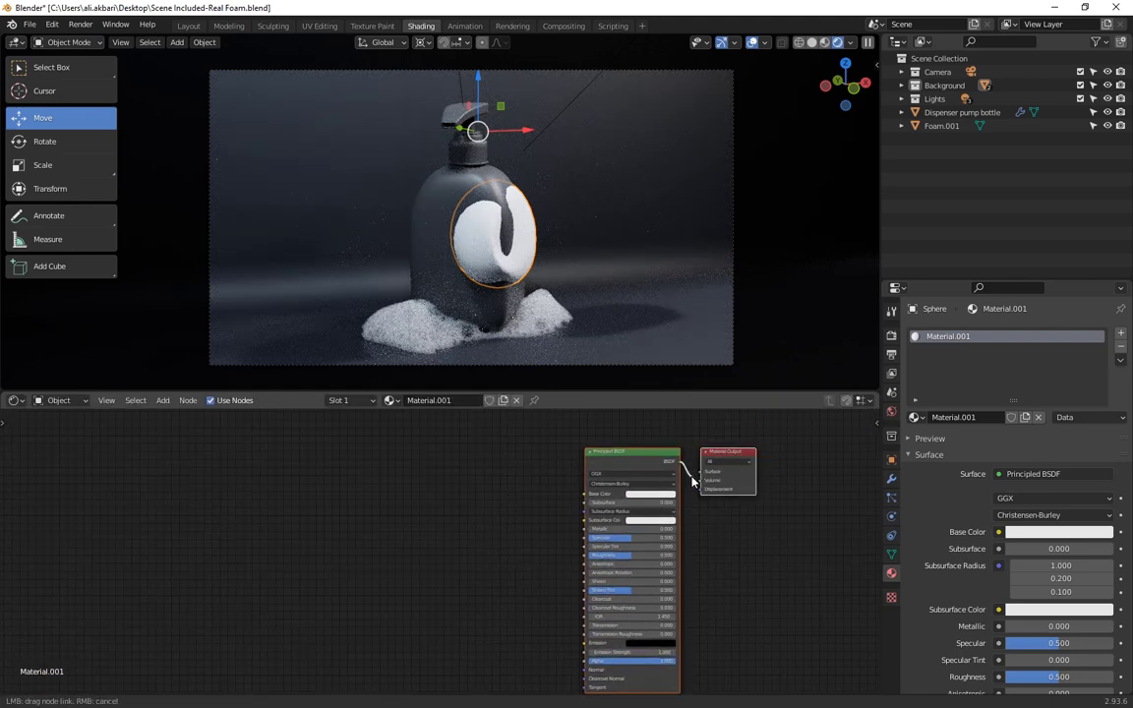
left_click_drag(700, 471, 732, 451)
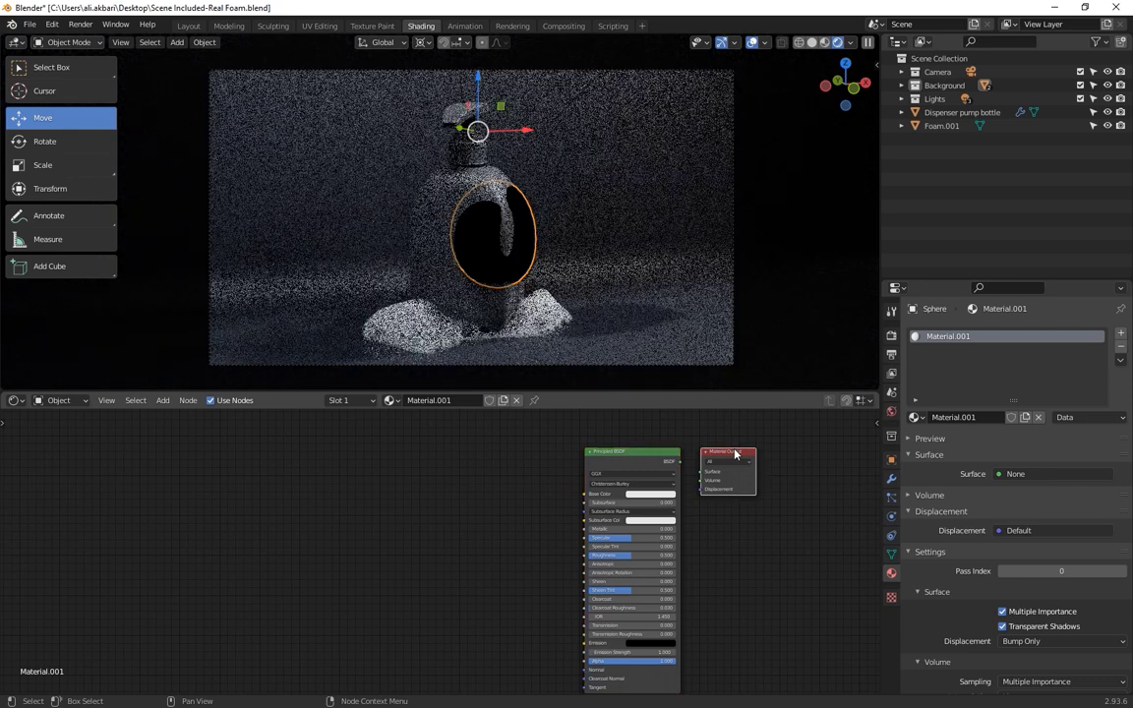
left_click_drag(736, 454, 497, 472)
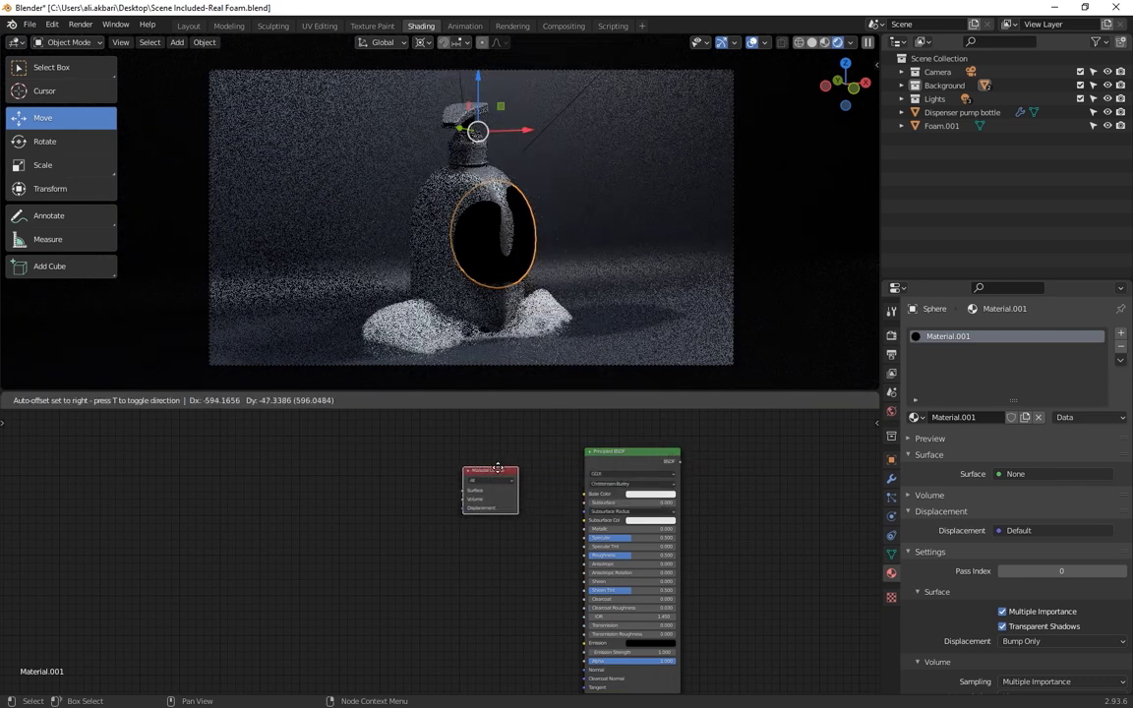
Add a REAL FOAM SHADER node beside the output and wire it to the Material Output.
left_click(163, 400)
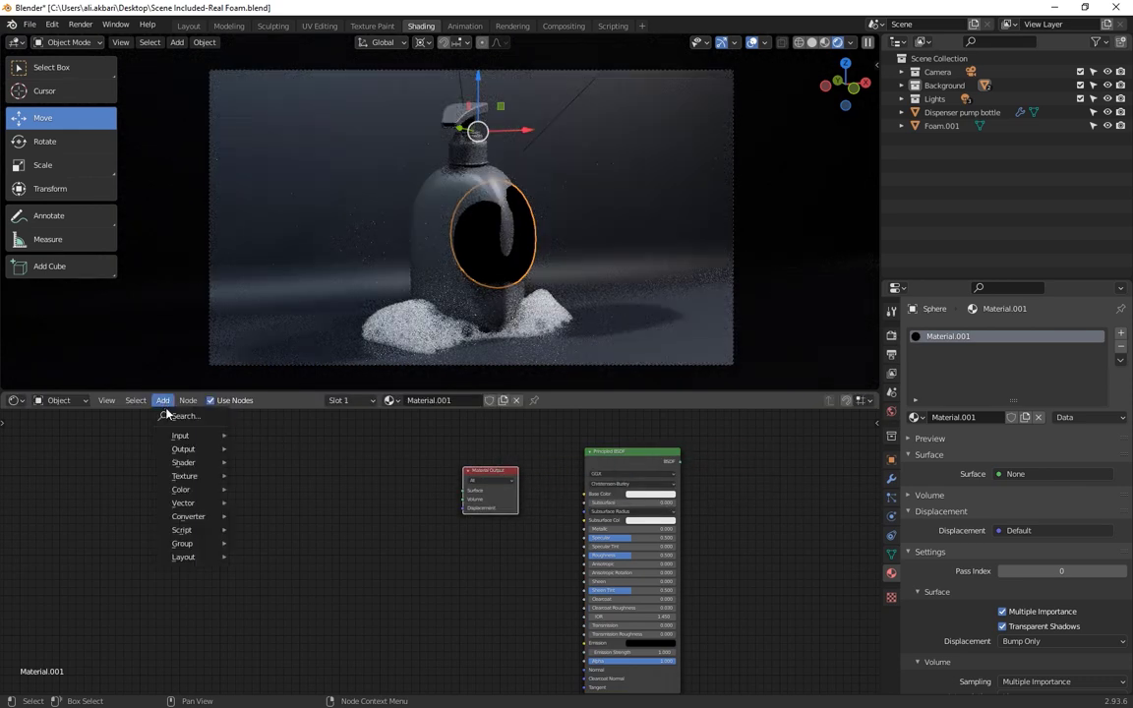
type("REAL")
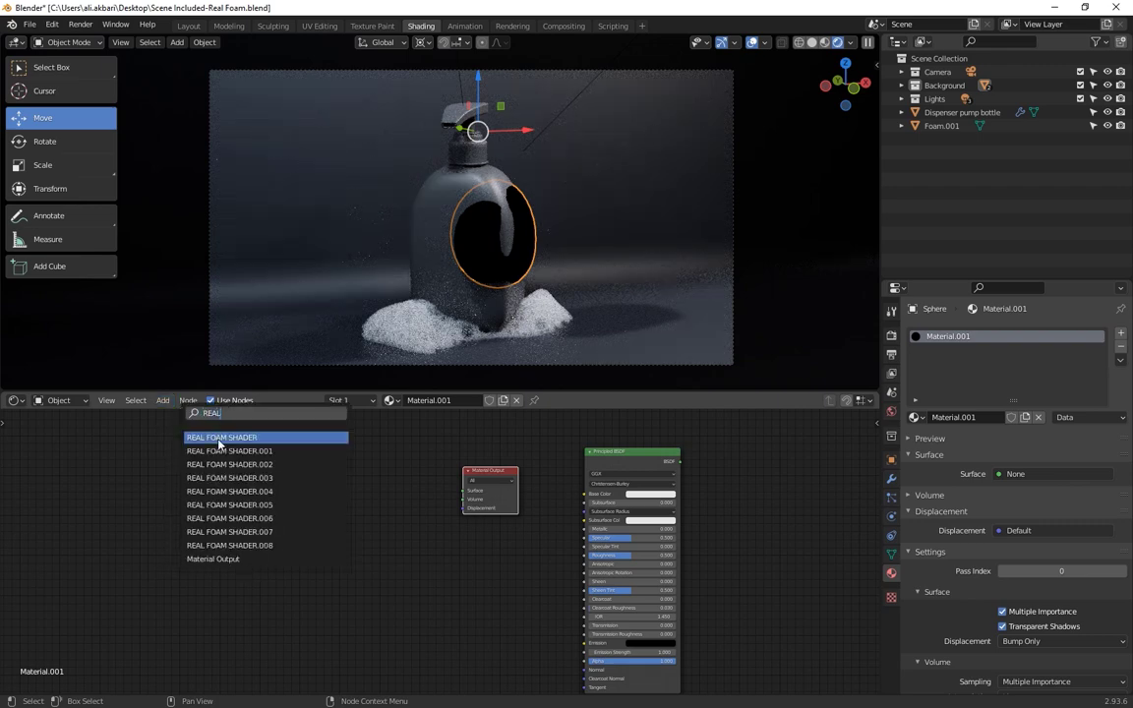
left_click(221, 438)
left_click(531, 531)
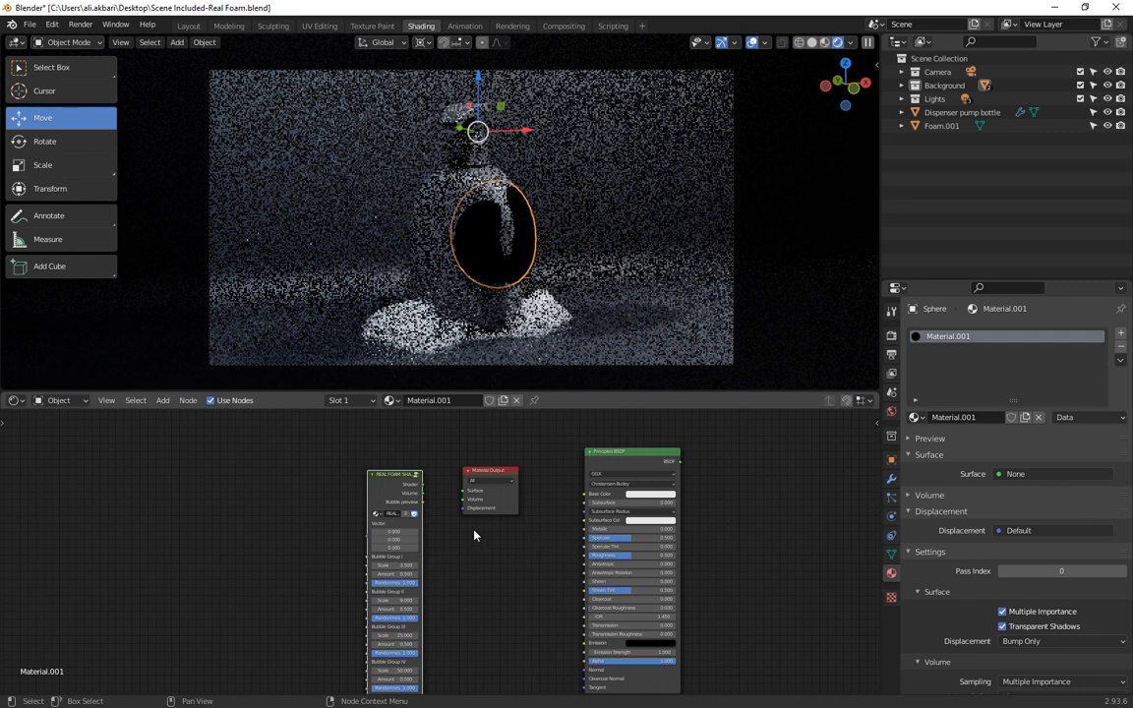
mouse_move(422, 484)
left_mouse_down()
mouse_move(465, 491)
mouse_move(461, 506)
left_mouse_up()
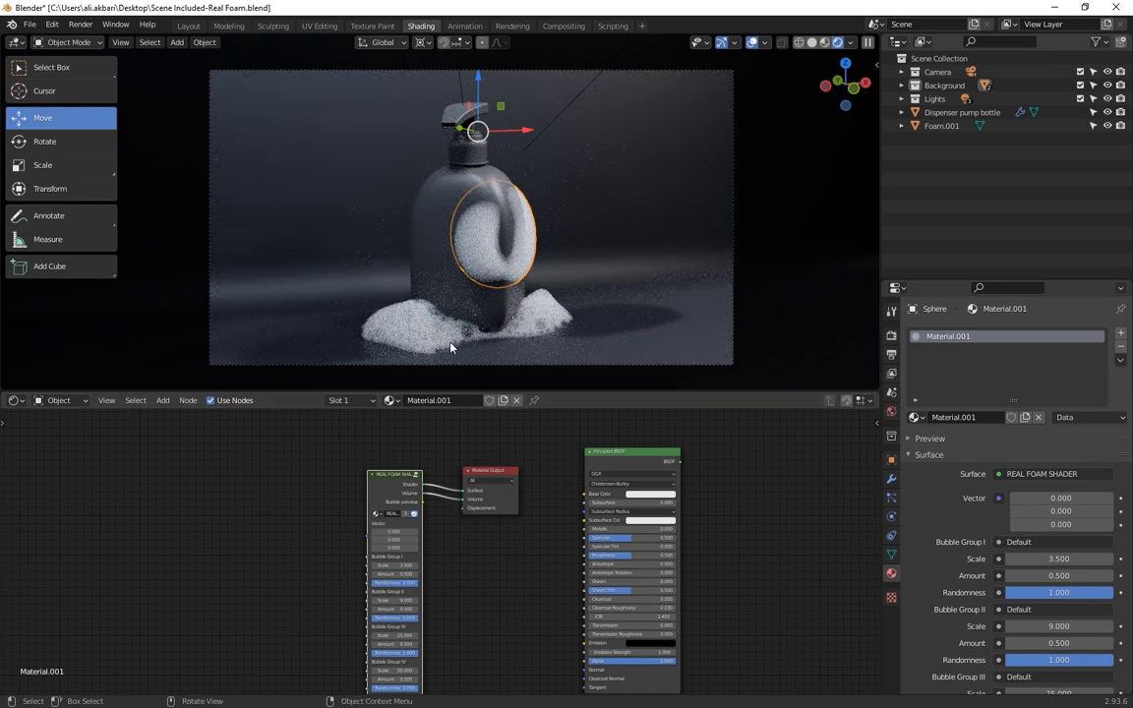
Add a Mapping node left of the foam shader and link it to the shader's Vector input.
left_click(162, 400)
left_click(177, 414)
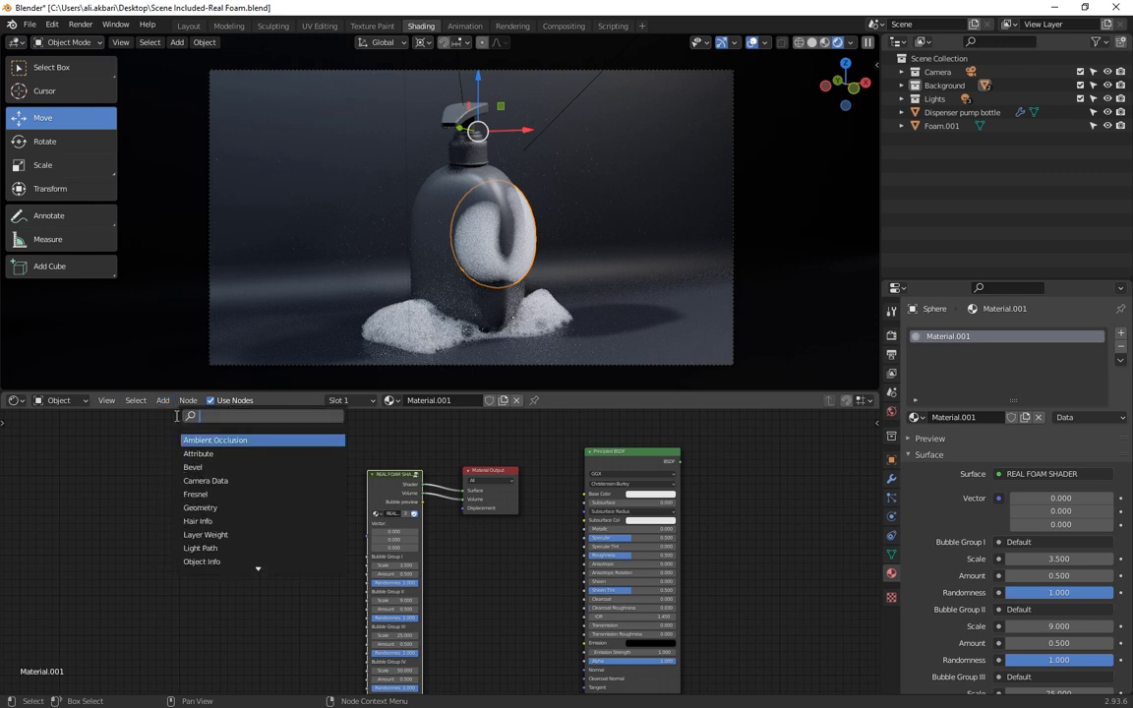
type("MAPPI")
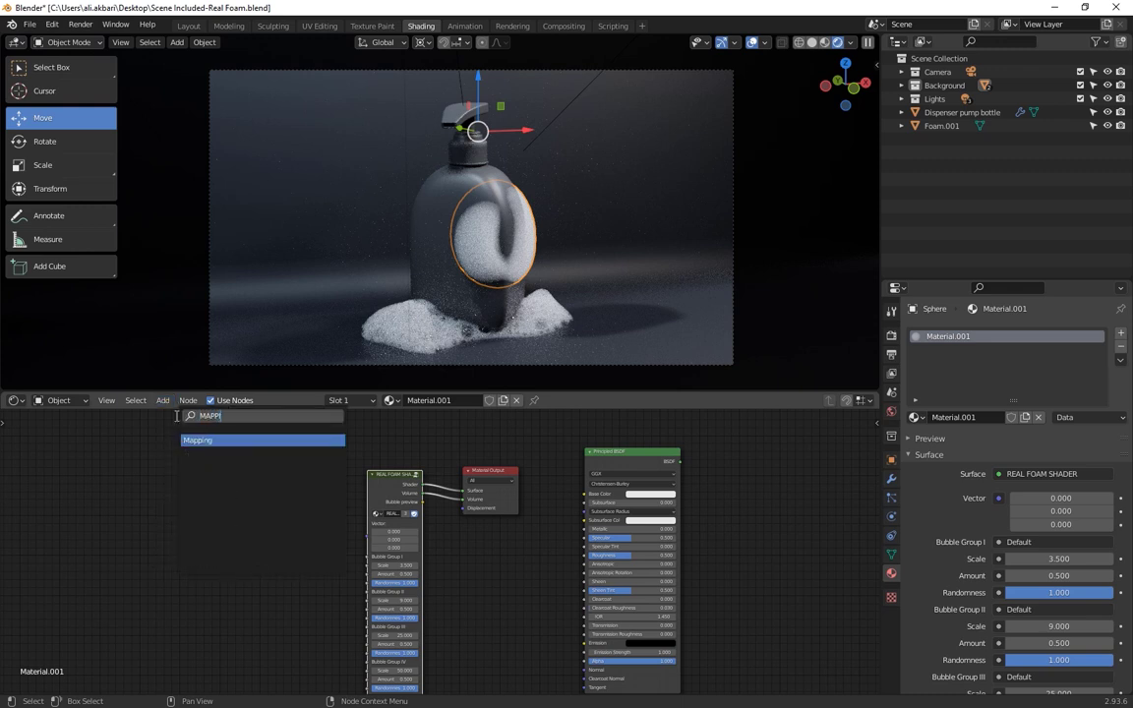
left_click(185, 439)
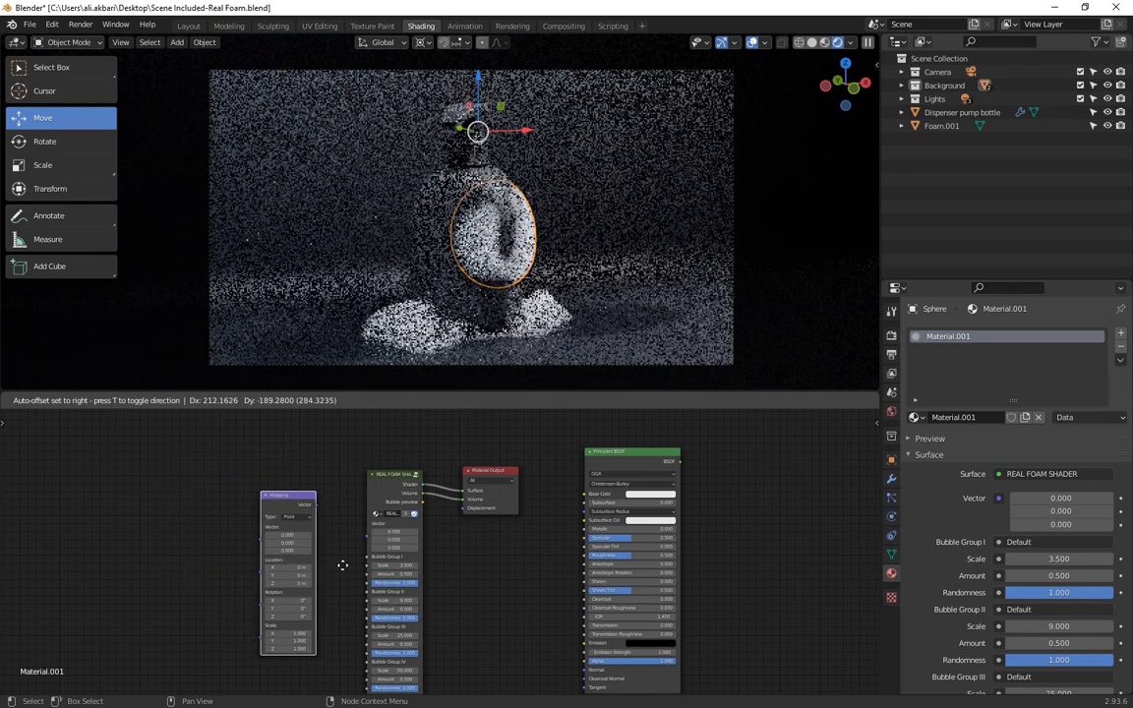
left_click(342, 564)
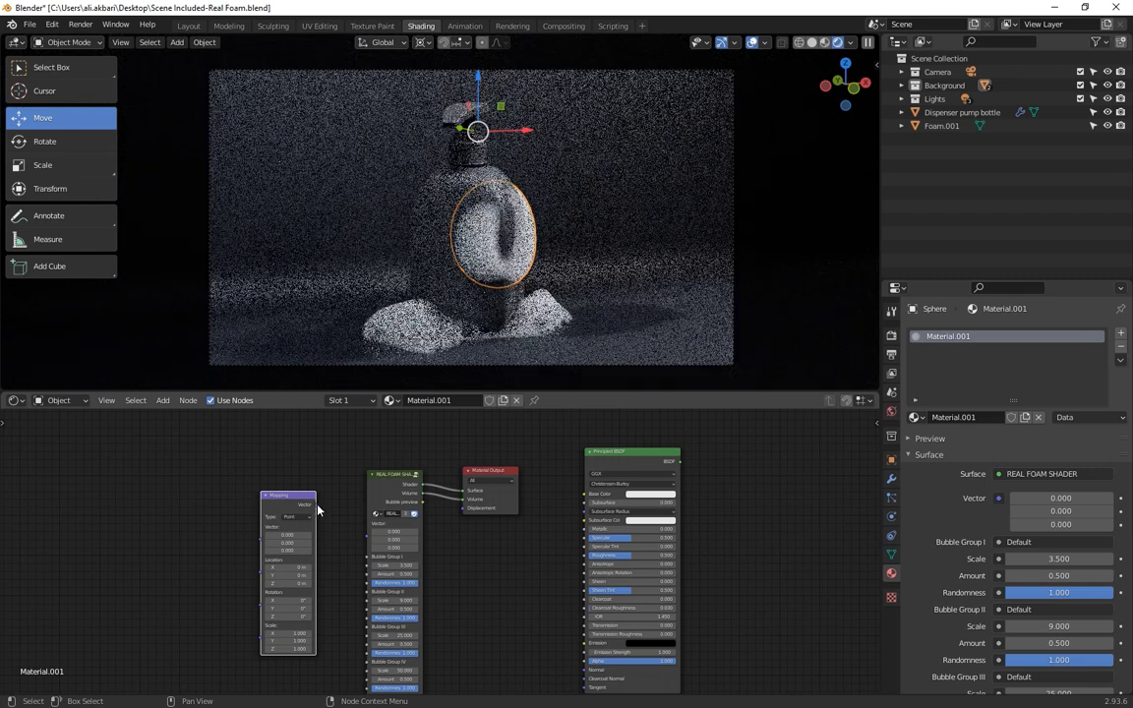
left_click_drag(315, 505, 365, 540)
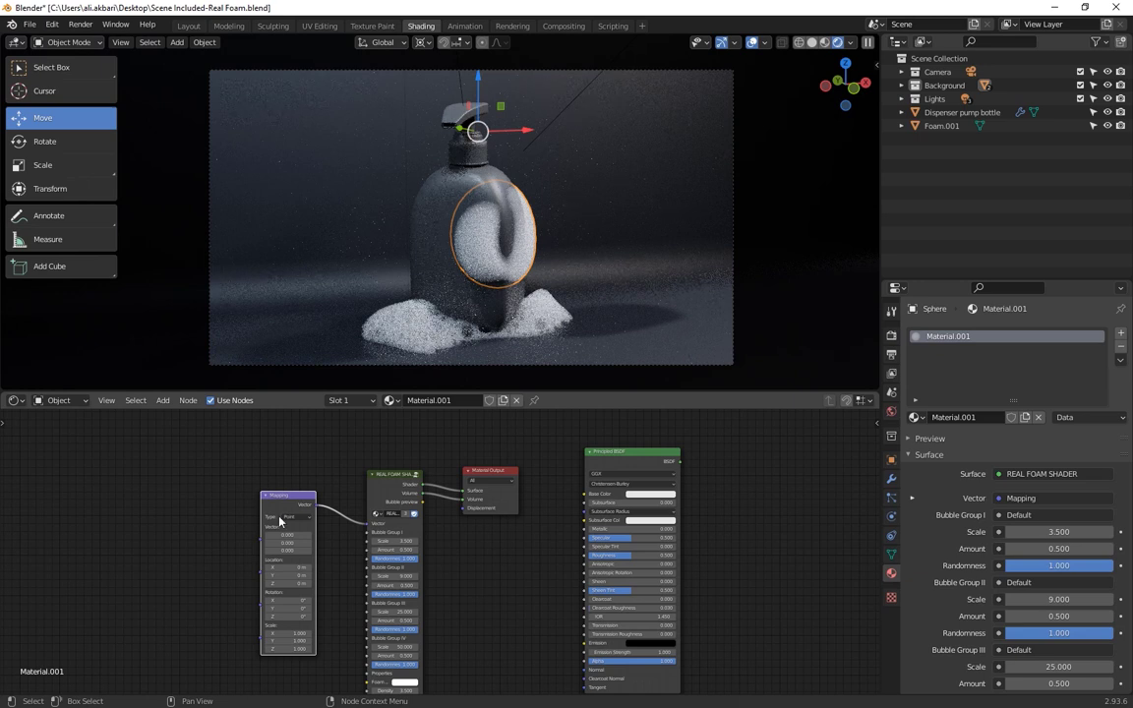
Add a Texture Coordinate node and feed its Camera output into the Mapping node's Vector.
left_click(162, 400)
left_click(172, 412)
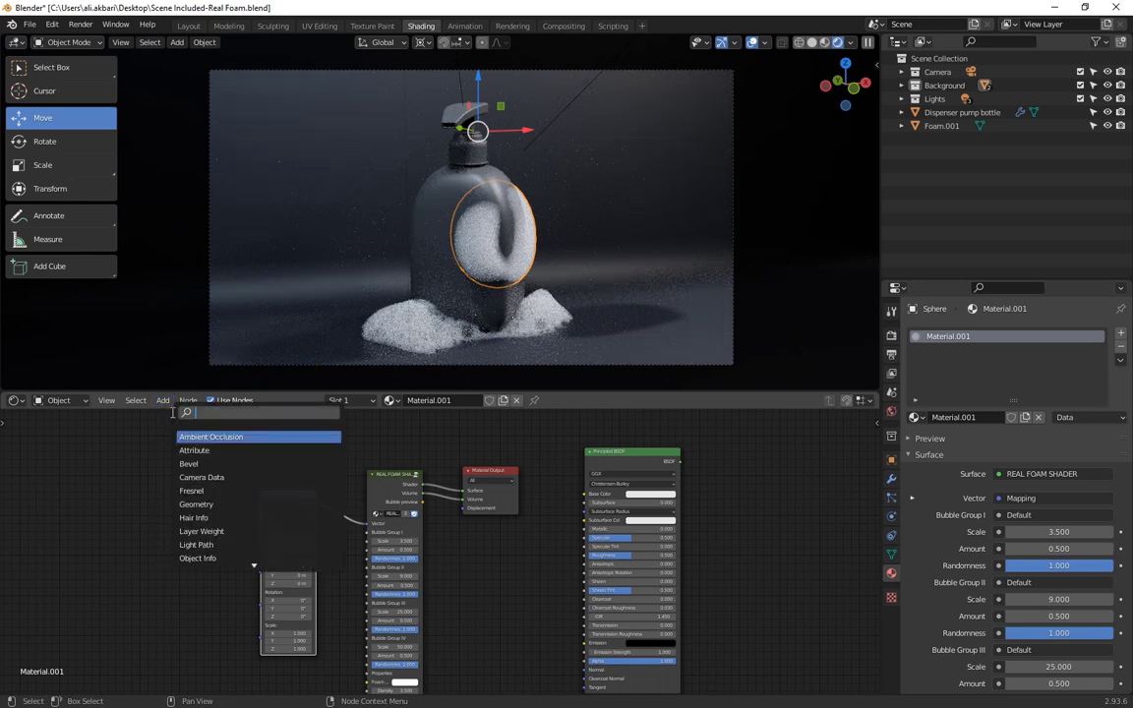
type("COORD")
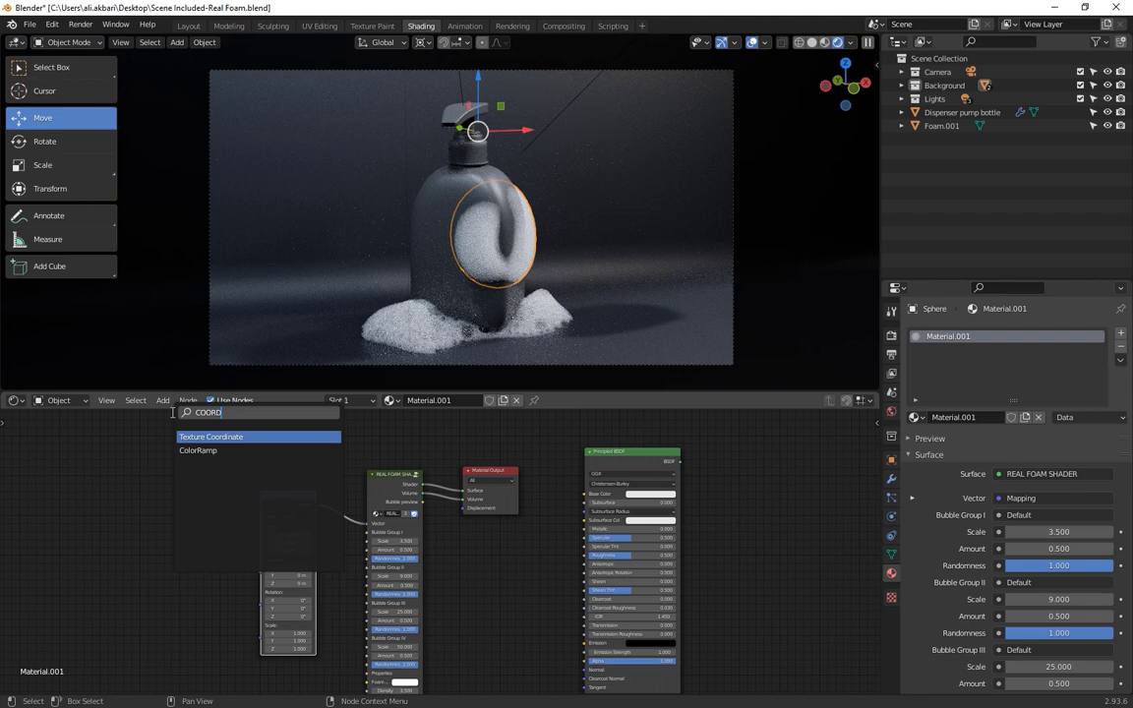
key("Return")
left_click(174, 587)
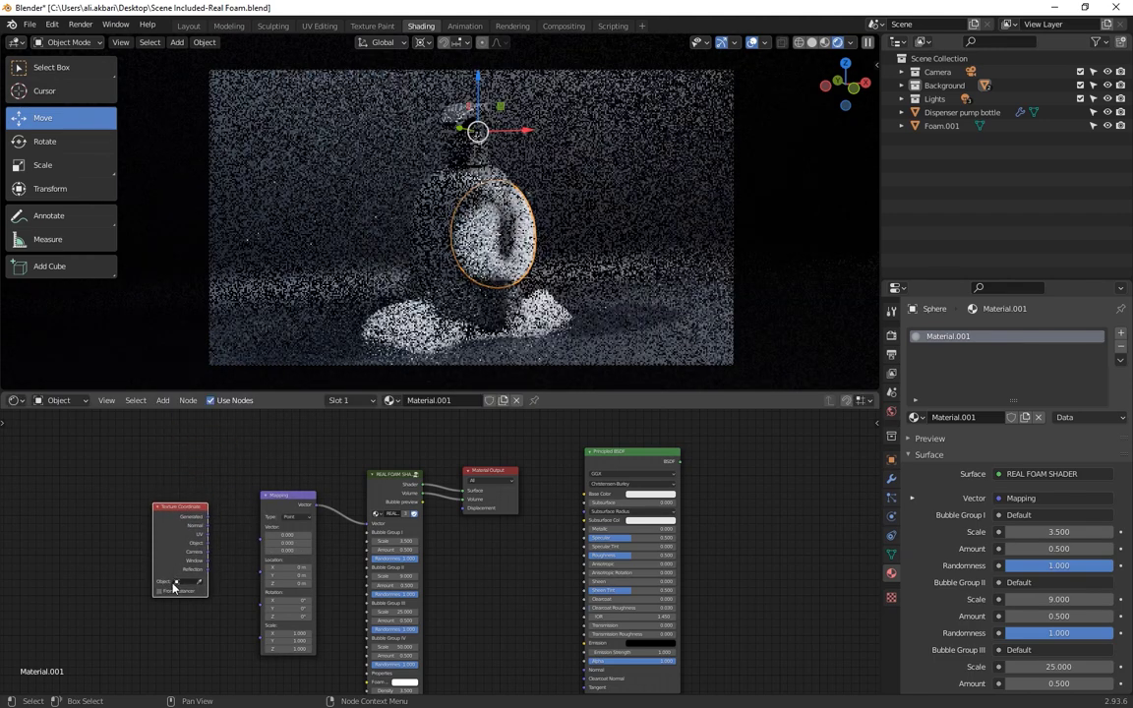
left_click_drag(208, 551, 262, 527)
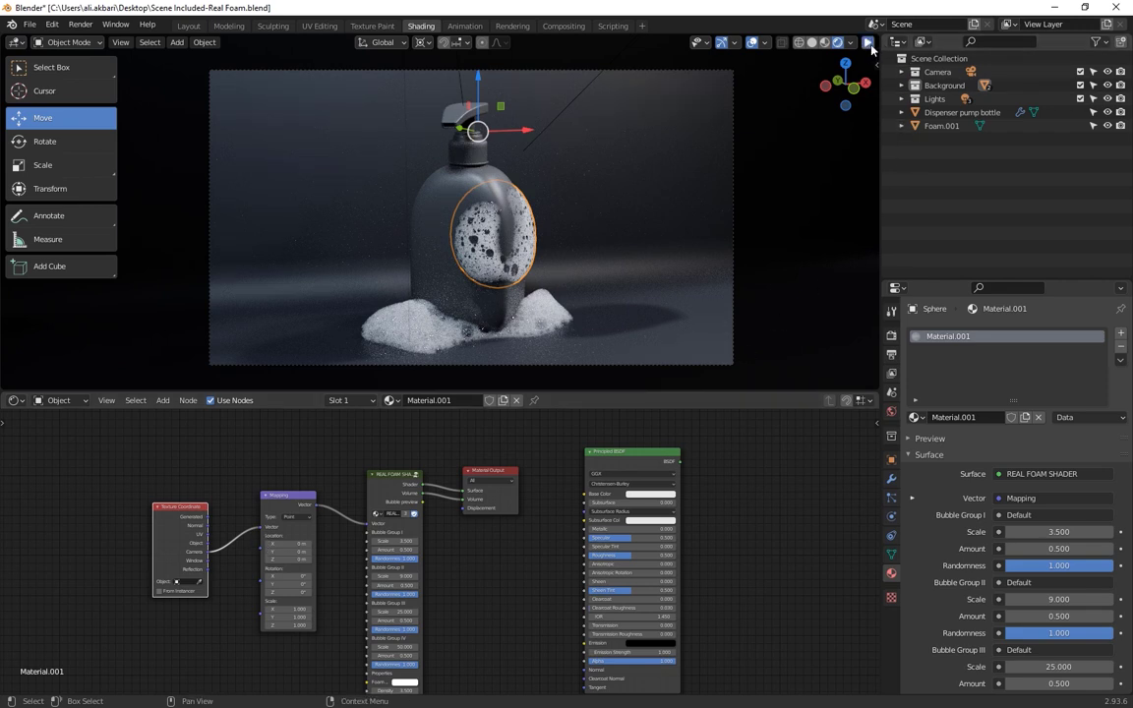
In Solid shading with the viewport maximized, look through the camera and enable Camera to View.
left_click(812, 44)
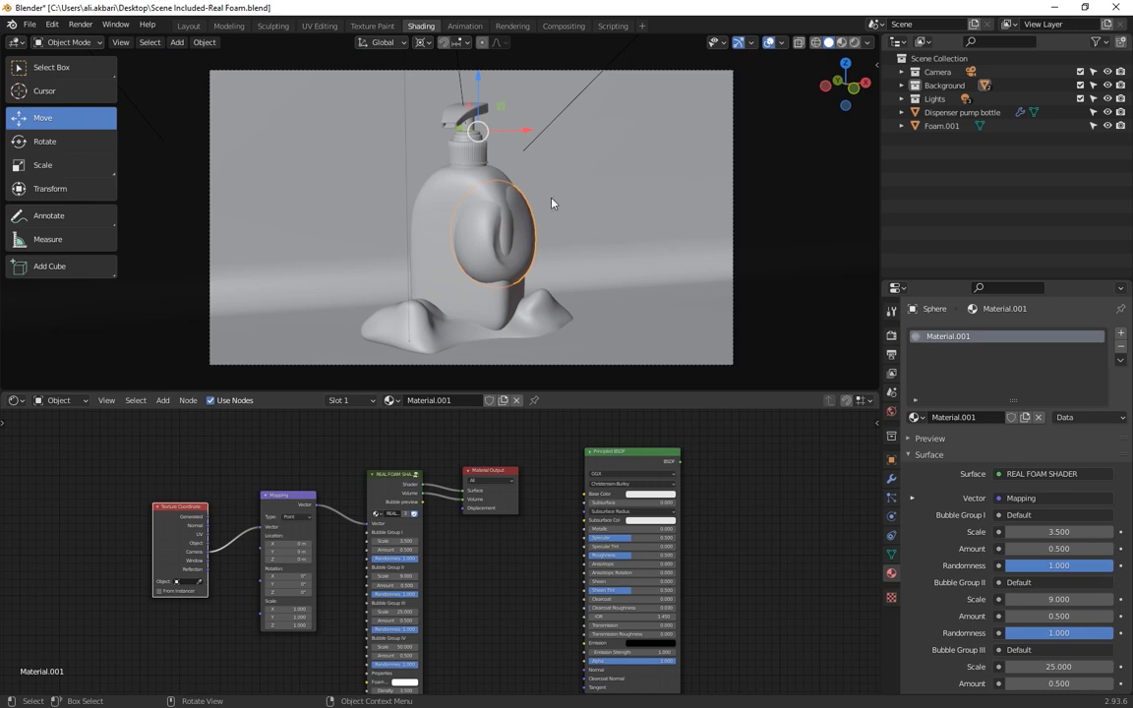
key("ctrl+space")
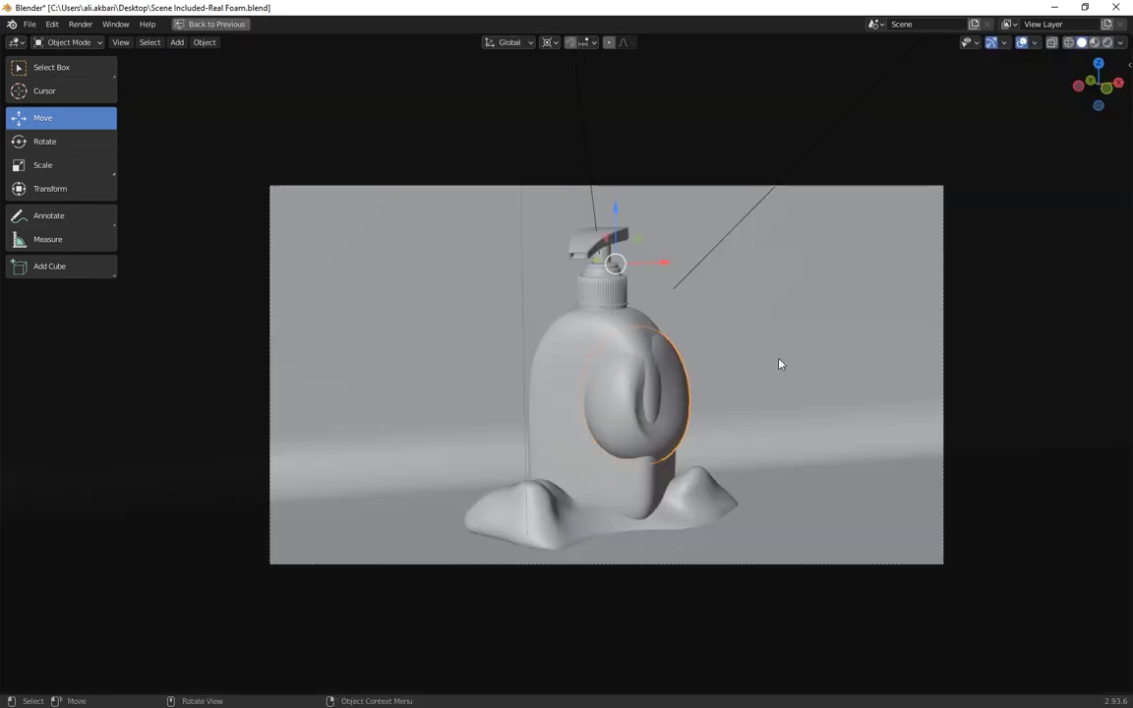
mouse_move(779, 367)
middle_mouse_down()
mouse_move(677, 367)
mouse_move(784, 351)
middle_mouse_up()
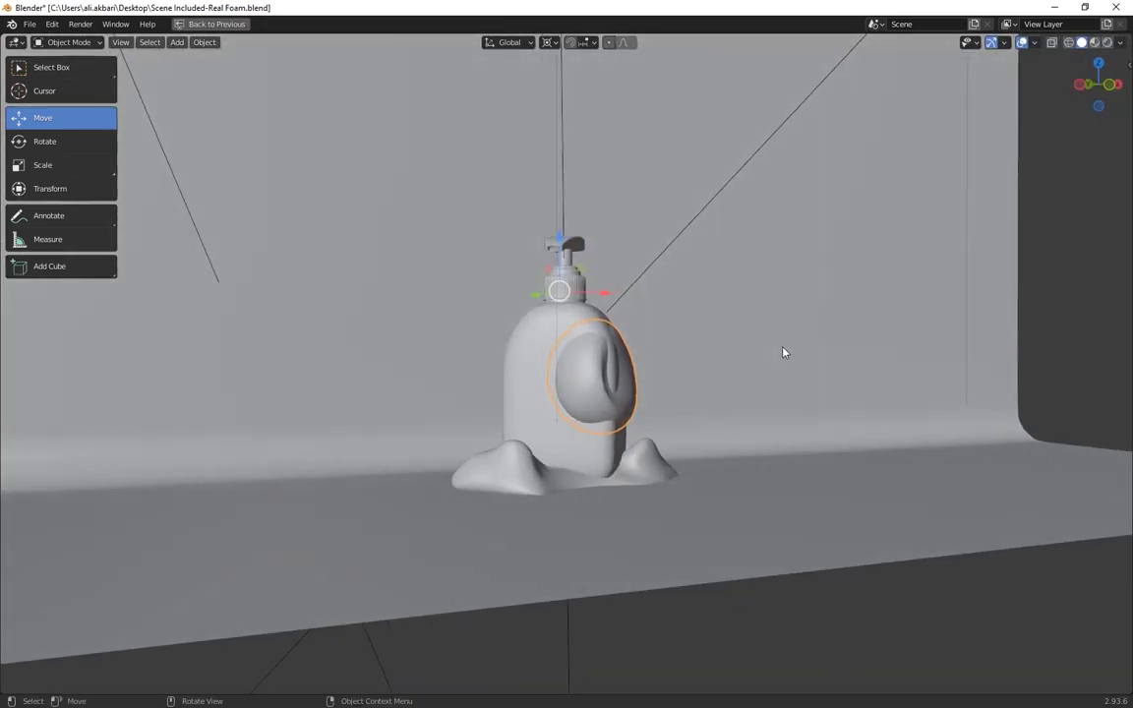
key("KP_0")
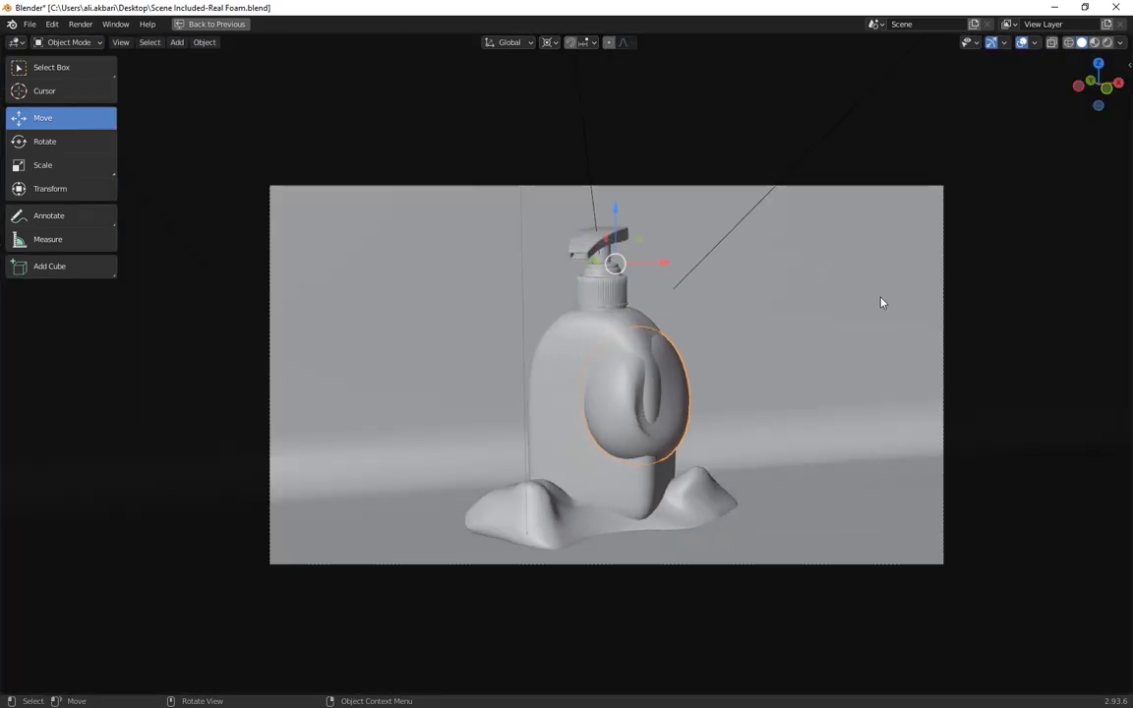
key("n")
left_click(1065, 229)
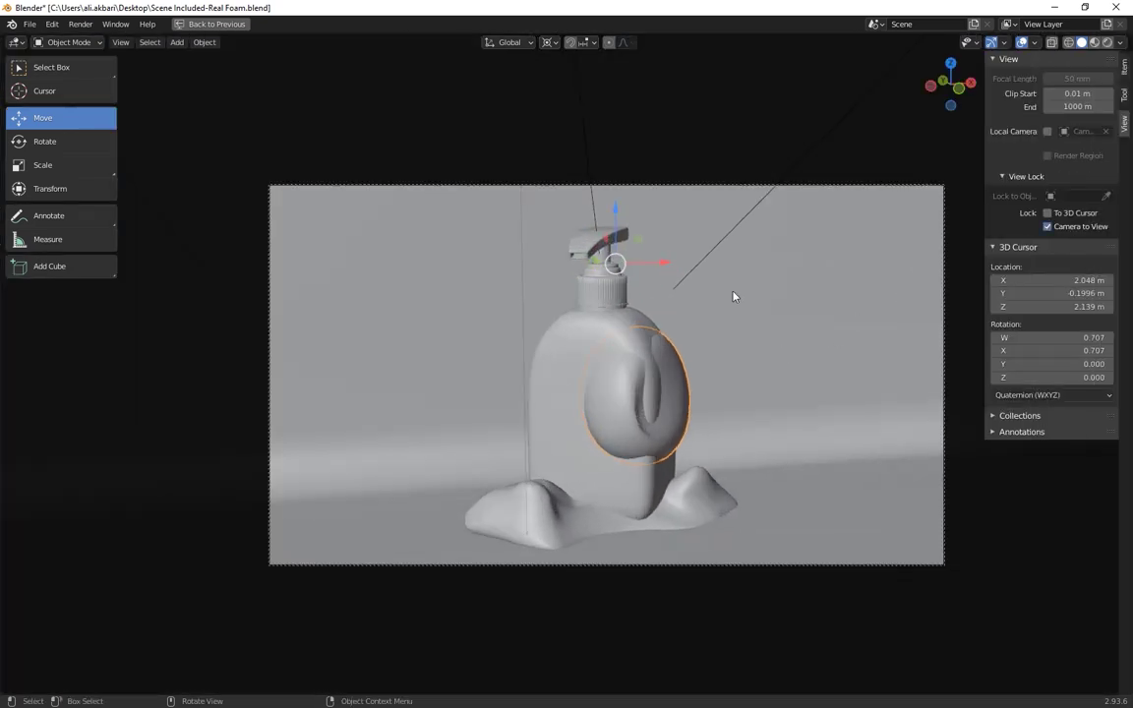
Orbit and zoom the camera closer on the bottle and blob, then switch to Rendered shading.
mouse_move(619, 392)
middle_mouse_down()
mouse_move(621, 422)
mouse_move(659, 413)
middle_mouse_up()
scroll(658, 413, "up", 2)
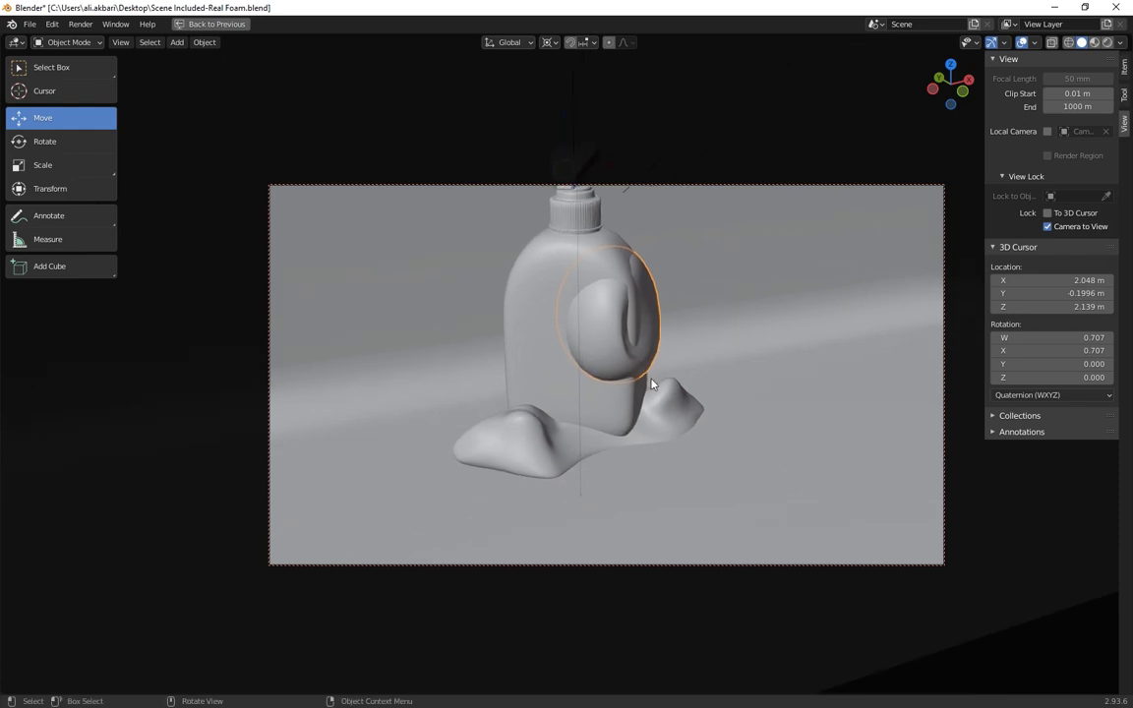
scroll(654, 413, "up", 2)
scroll(649, 413, "up", 1)
scroll(644, 413, "up", 1)
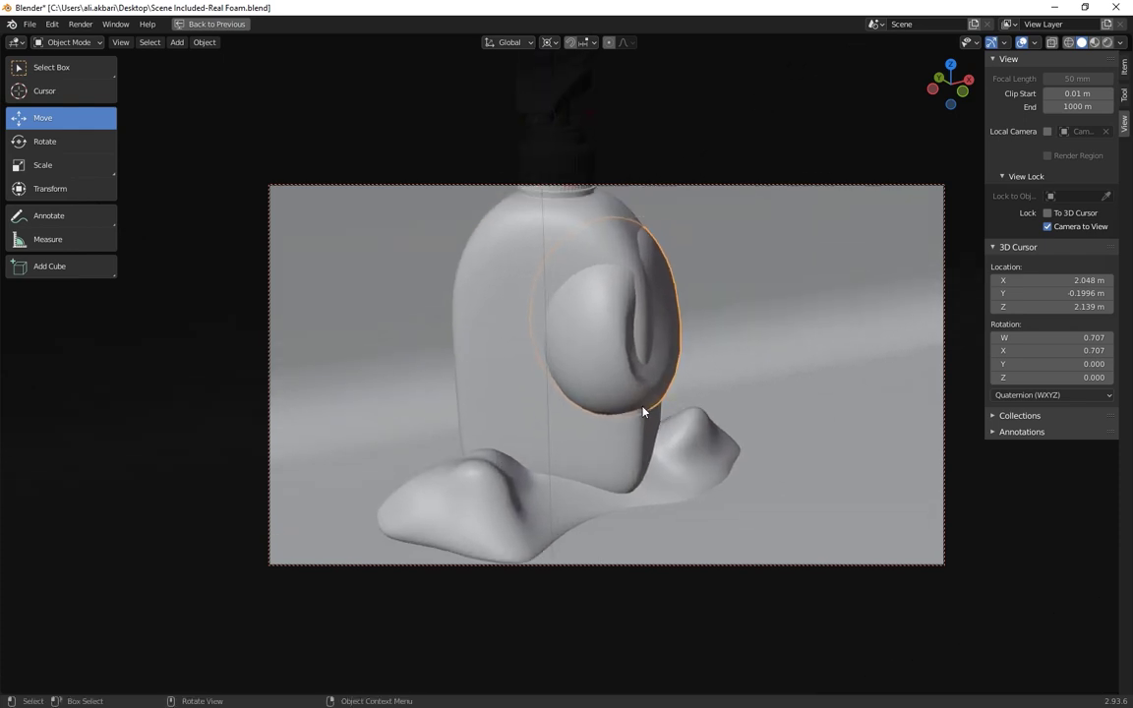
left_click(1108, 43)
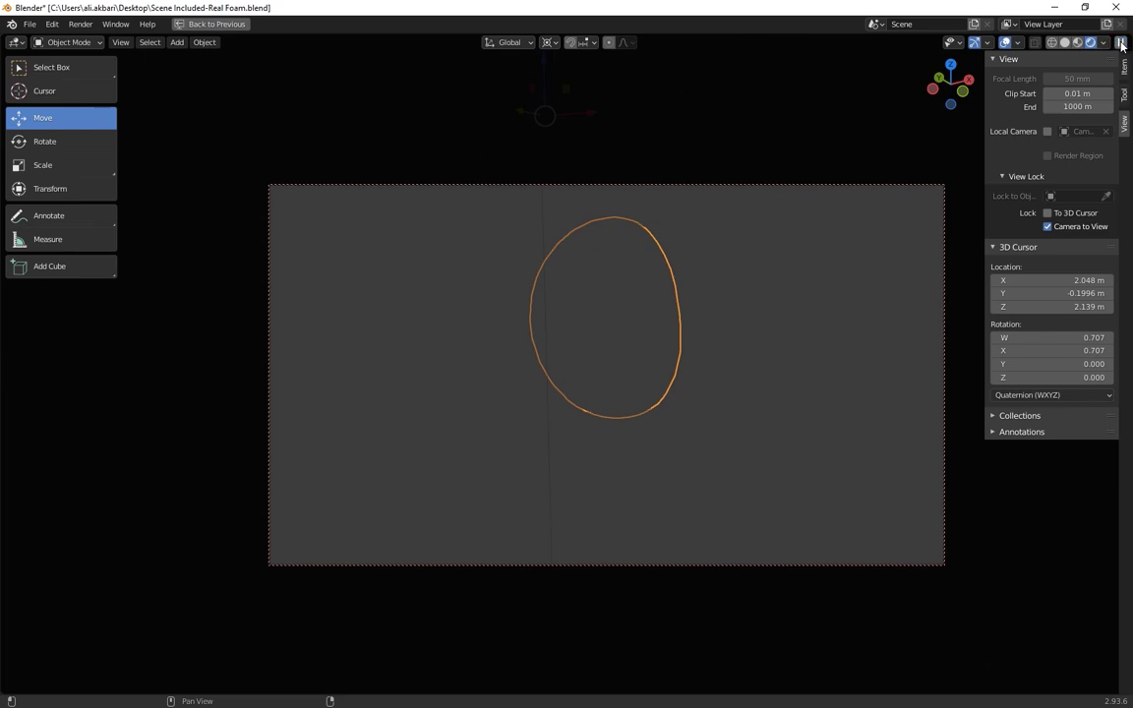